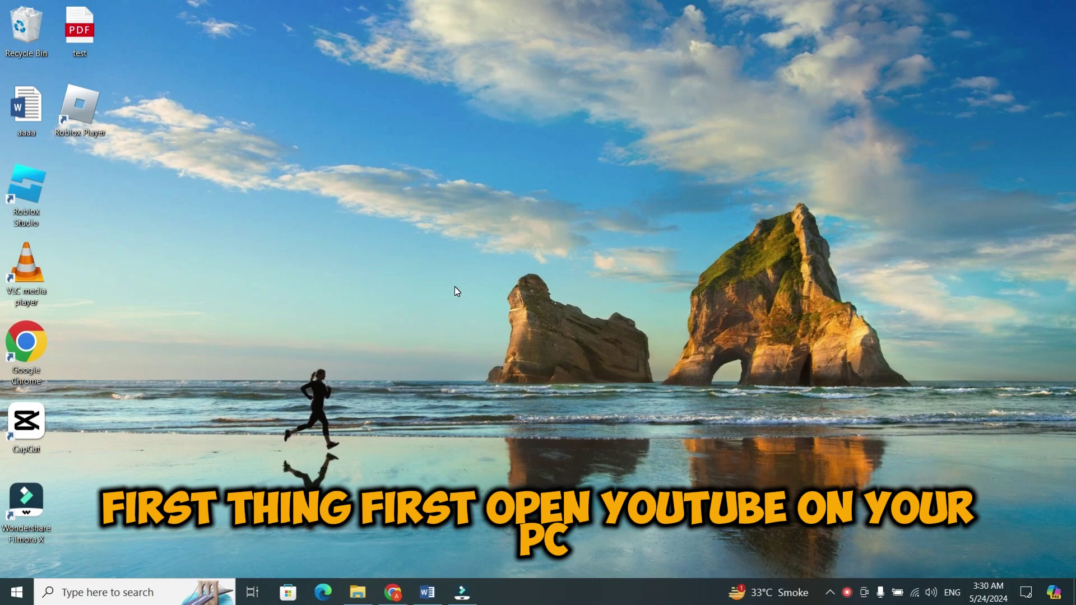
Step: Bring YouTube in Chrome to the front and open the profile avatar's account menu
{"action": "left_click", "coordinate": [393, 592]}
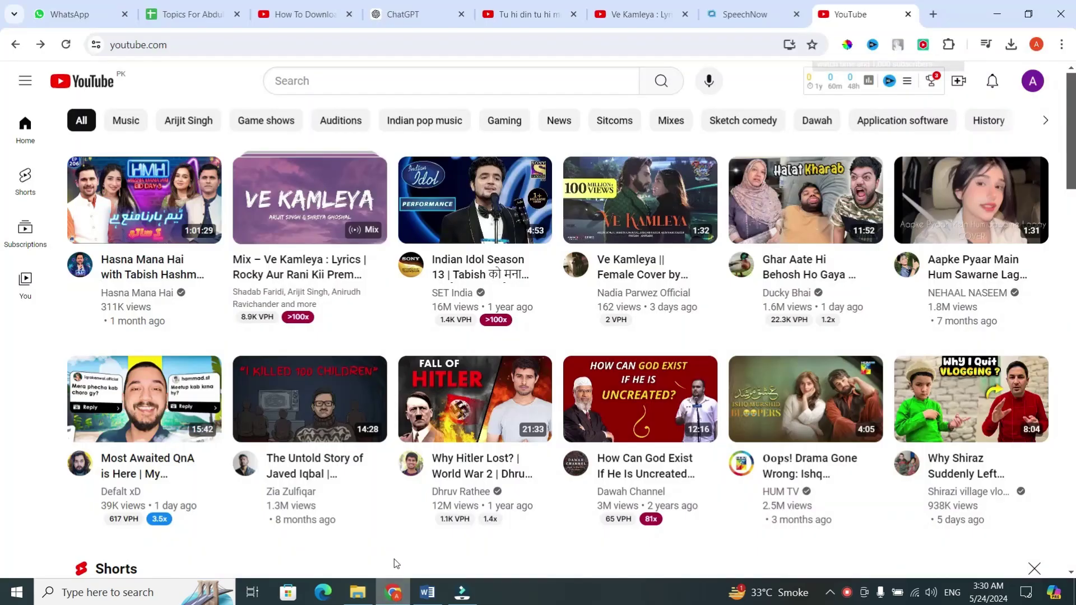
{"action": "mouse_move", "coordinate": [416, 436]}
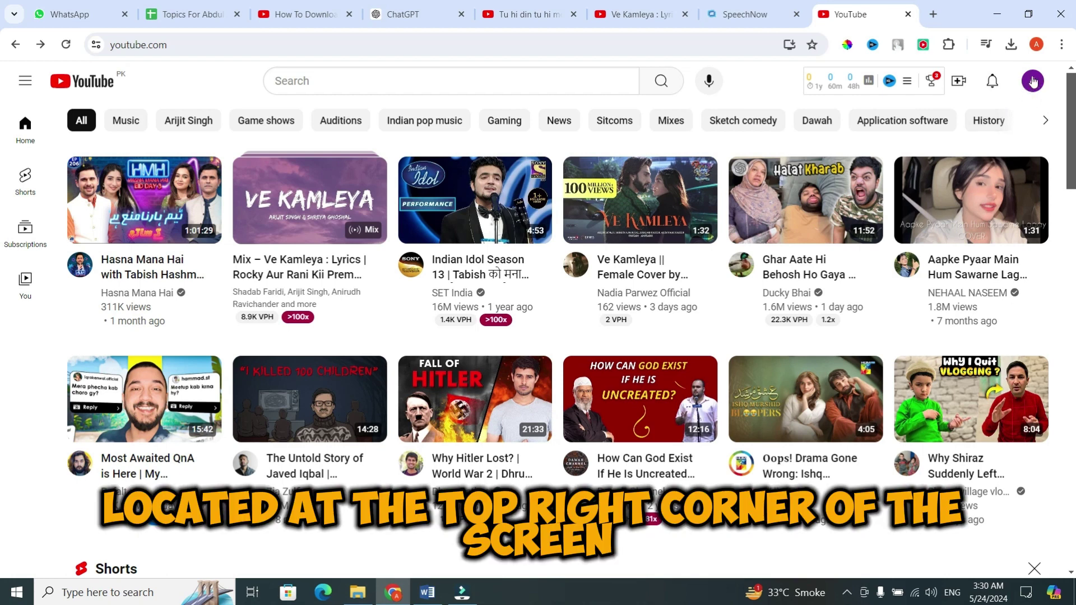
{"action": "left_click", "coordinate": [1032, 82]}
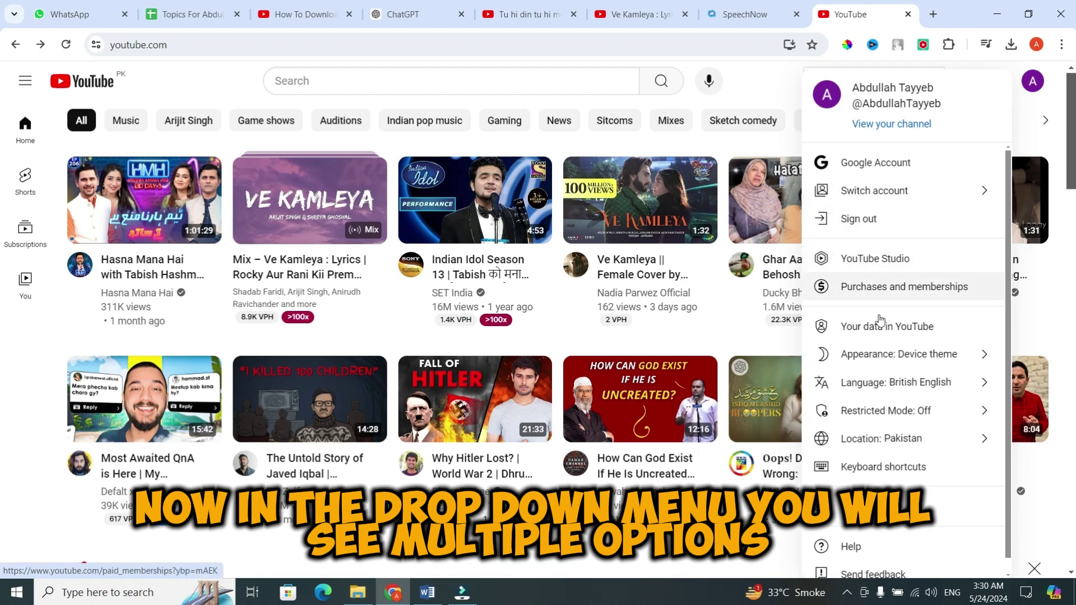
Step: Go to YouTube Studio from the account menu and open its Audio library
{"action": "left_click", "coordinate": [869, 263]}
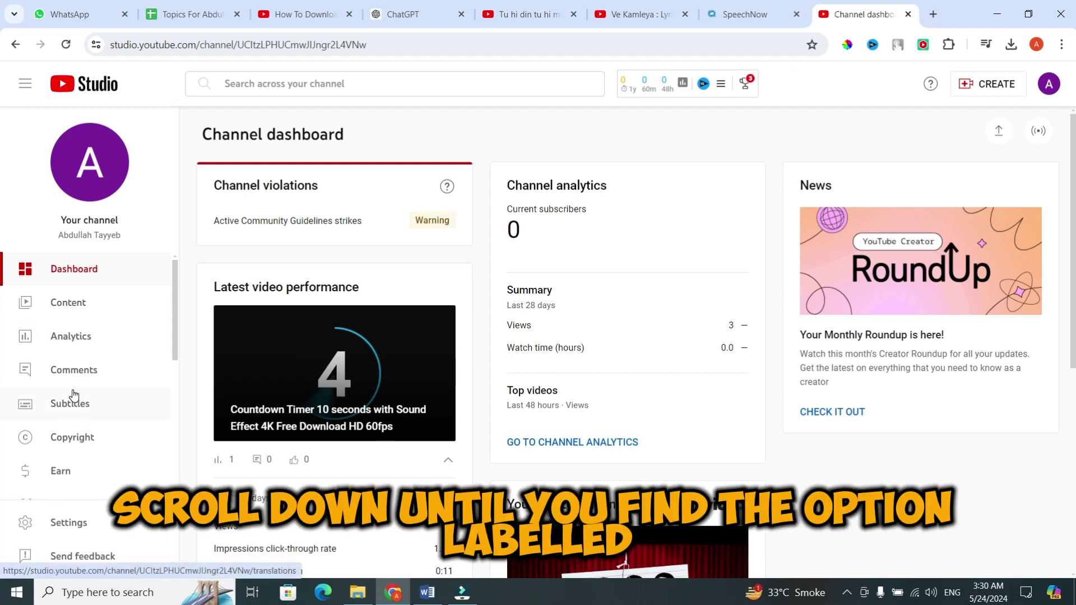
{"action": "scroll", "coordinate": [72, 401], "scroll_direction": "down", "scroll_amount": 3}
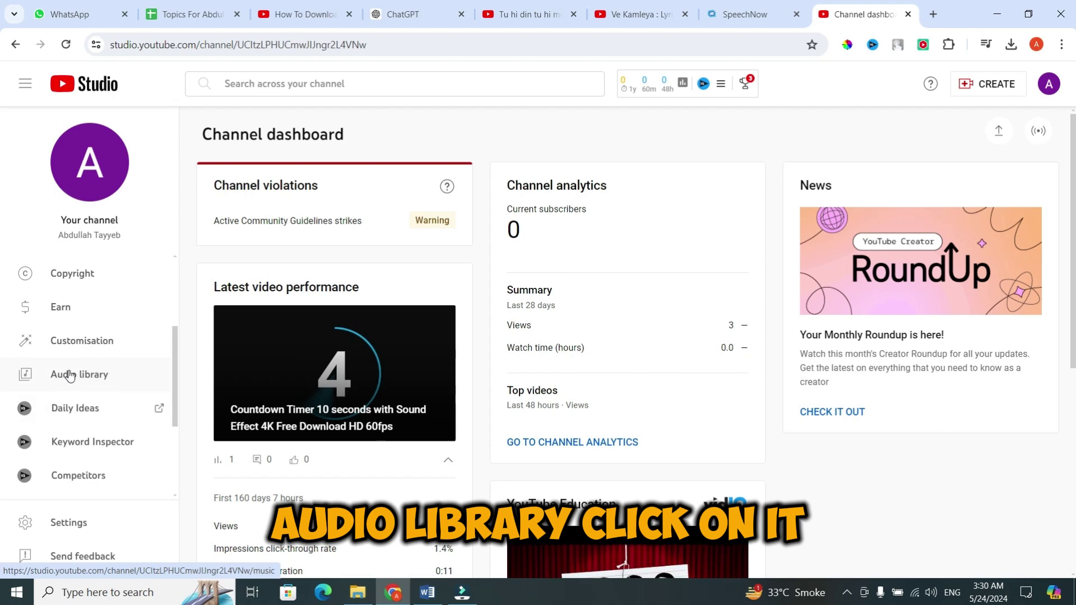
{"action": "left_click", "coordinate": [68, 377]}
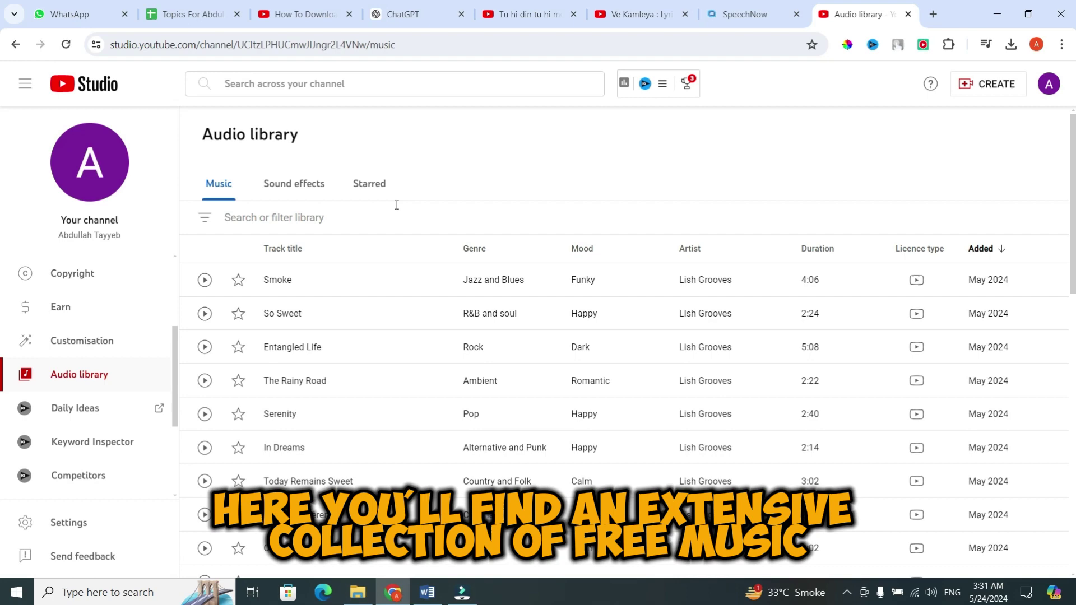
{"action": "scroll", "coordinate": [358, 336], "scroll_direction": "down", "scroll_amount": 3}
{"action": "scroll", "coordinate": [358, 339], "scroll_direction": "up", "scroll_amount": 3}
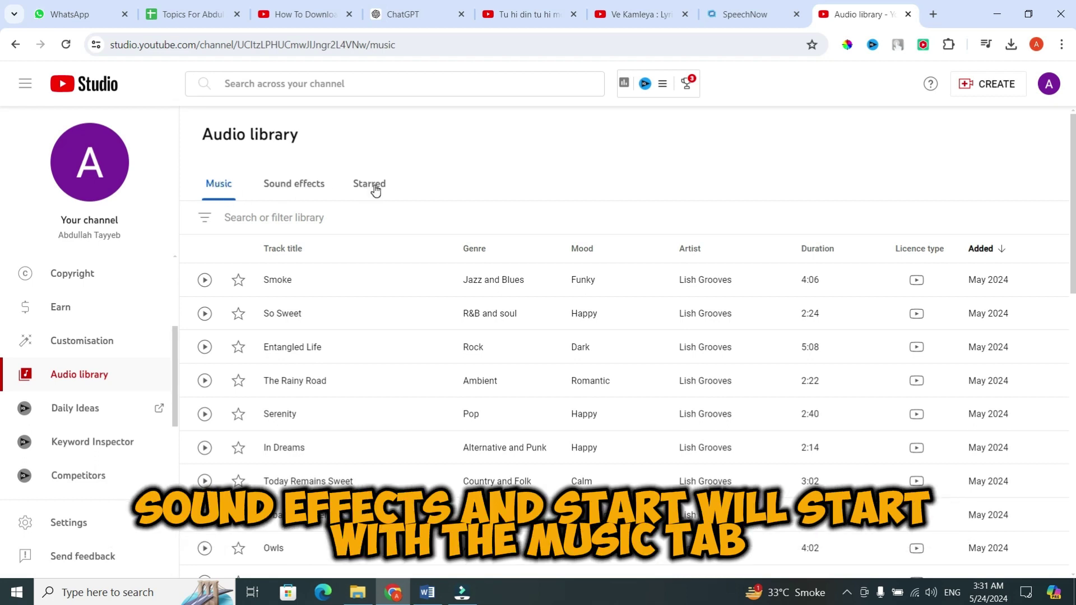
{"action": "left_click", "coordinate": [218, 191]}
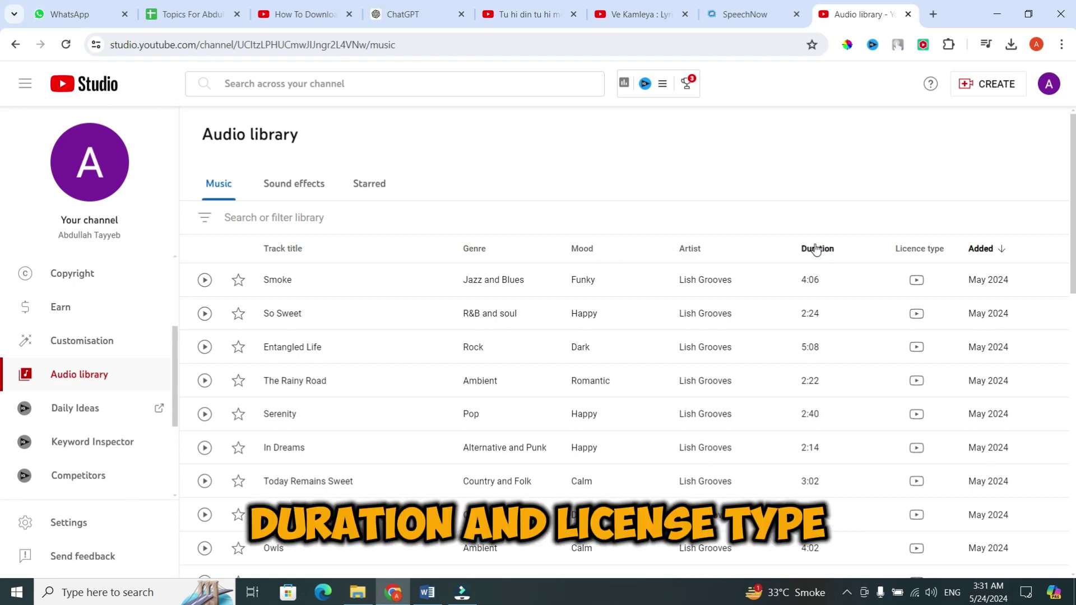
{"action": "mouse_move", "coordinate": [899, 248]}
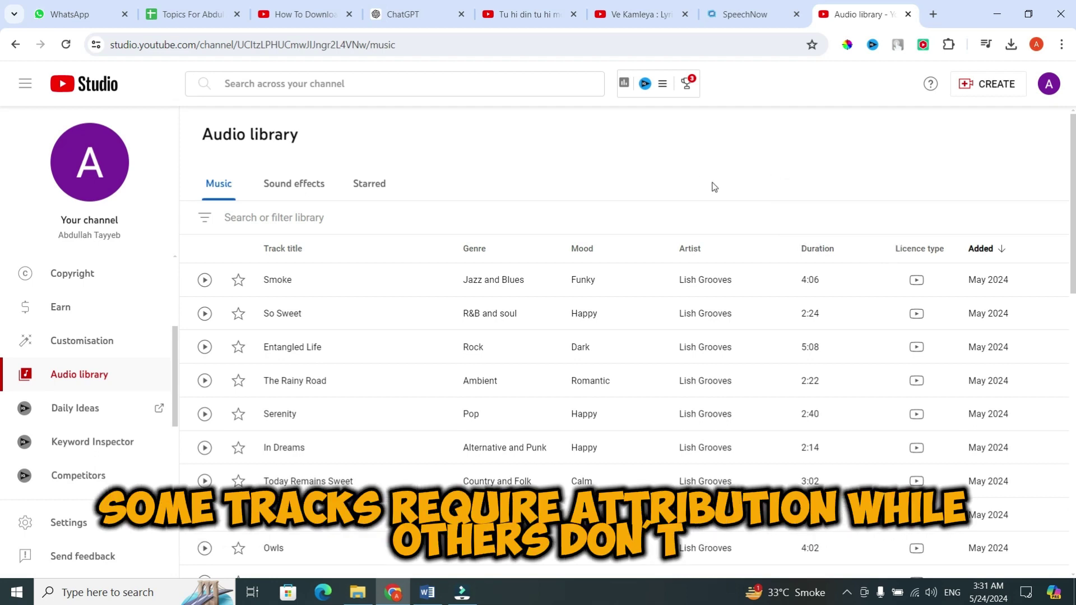
{"action": "mouse_move", "coordinate": [916, 283]}
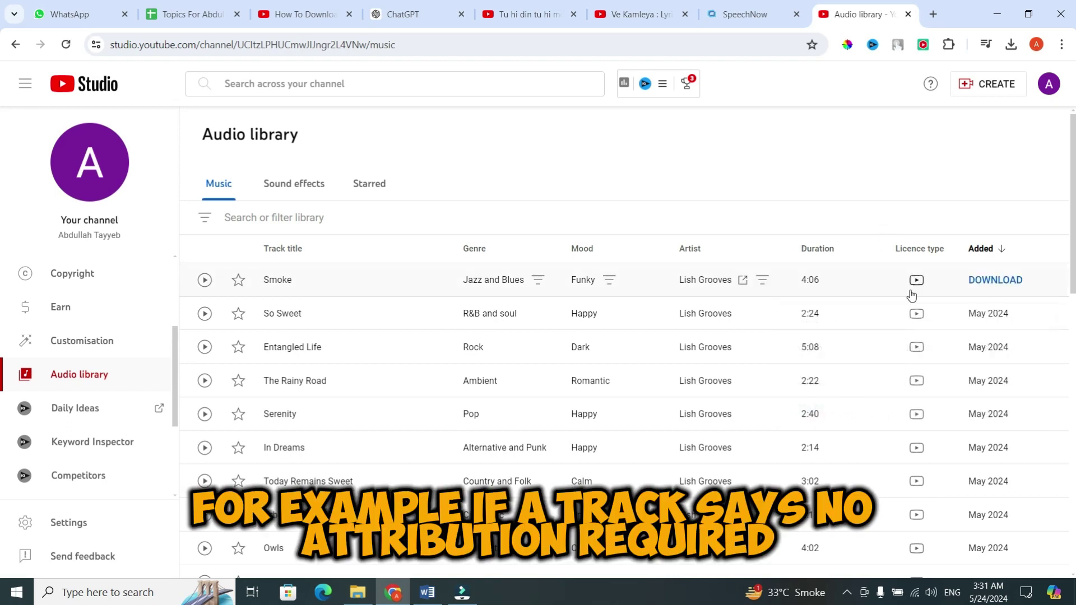
{"action": "mouse_move", "coordinate": [916, 313]}
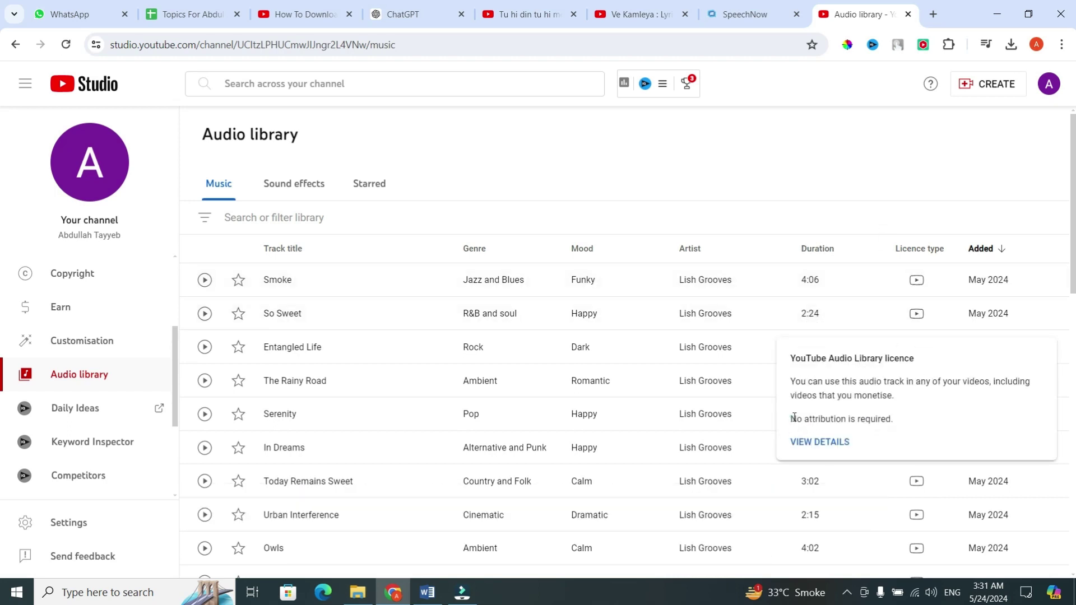
{"action": "left_click_drag", "start_coordinate": [789, 419], "coordinate": [892, 417]}
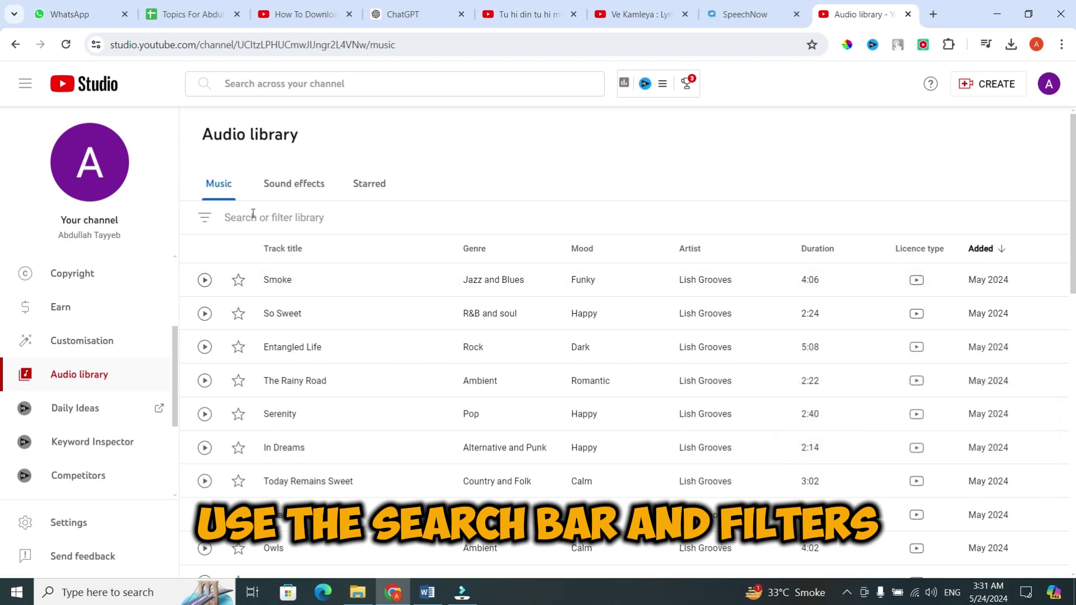
Step: Apply a Genre filter set to Ambient to the Audio library music list
{"action": "left_click", "coordinate": [220, 220]}
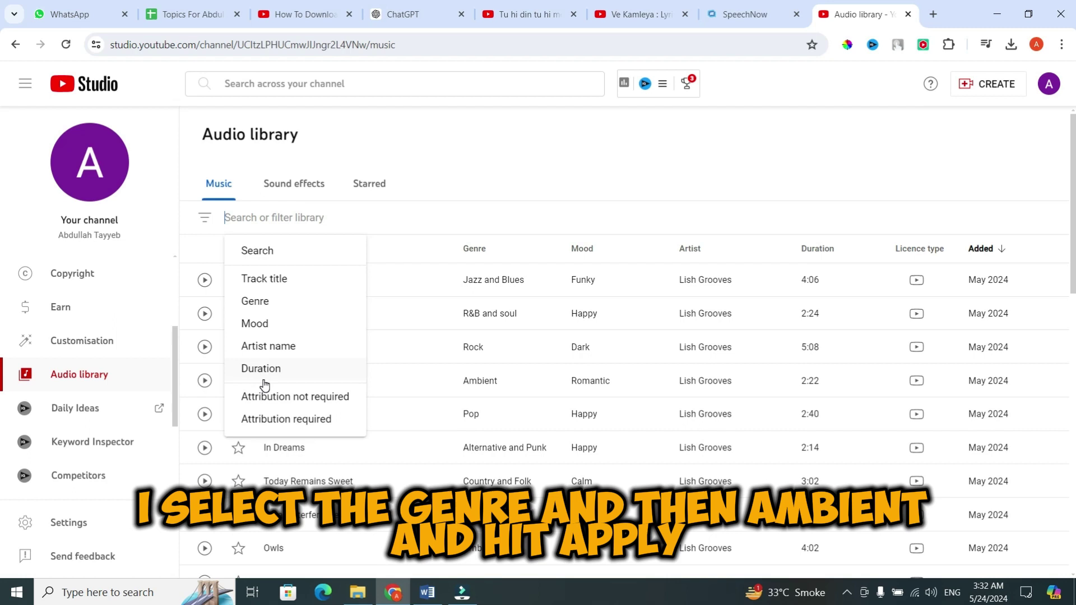
{"action": "left_click", "coordinate": [274, 303]}
{"action": "left_click", "coordinate": [276, 305]}
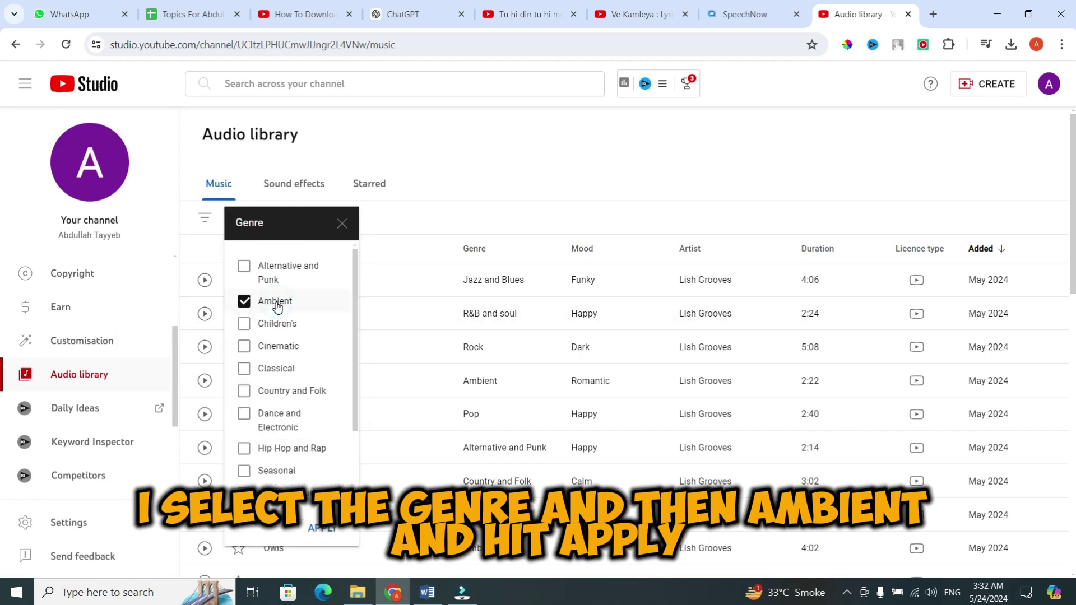
{"action": "left_click", "coordinate": [325, 527]}
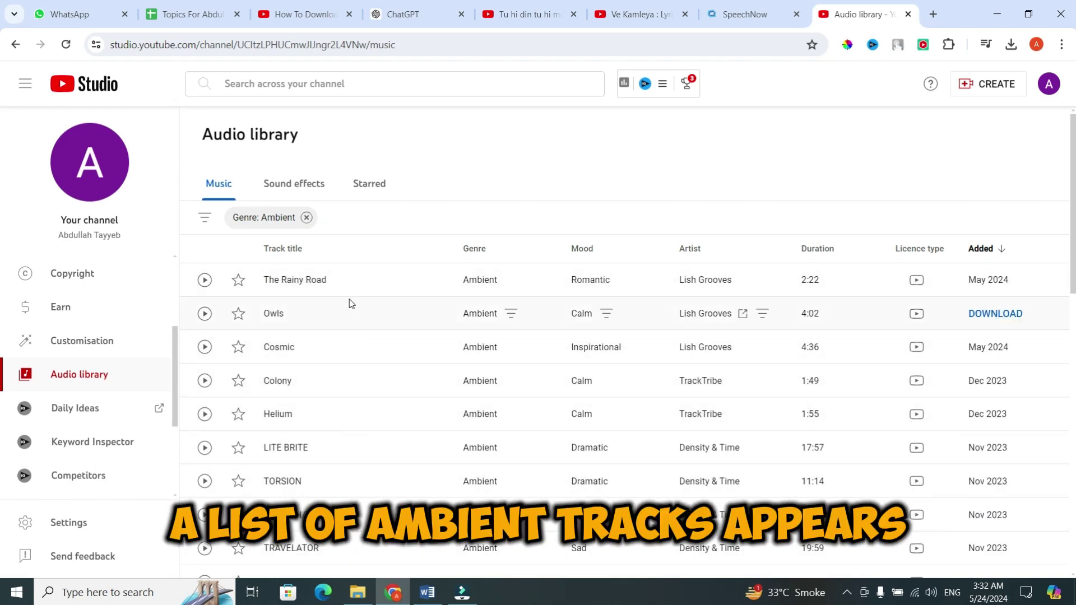
{"action": "scroll", "coordinate": [348, 291], "scroll_direction": "down", "scroll_amount": 4}
Step: Add a Mood: Funky filter alongside the Genre: Ambient filter
{"action": "scroll", "coordinate": [349, 294], "scroll_direction": "up", "scroll_amount": 4}
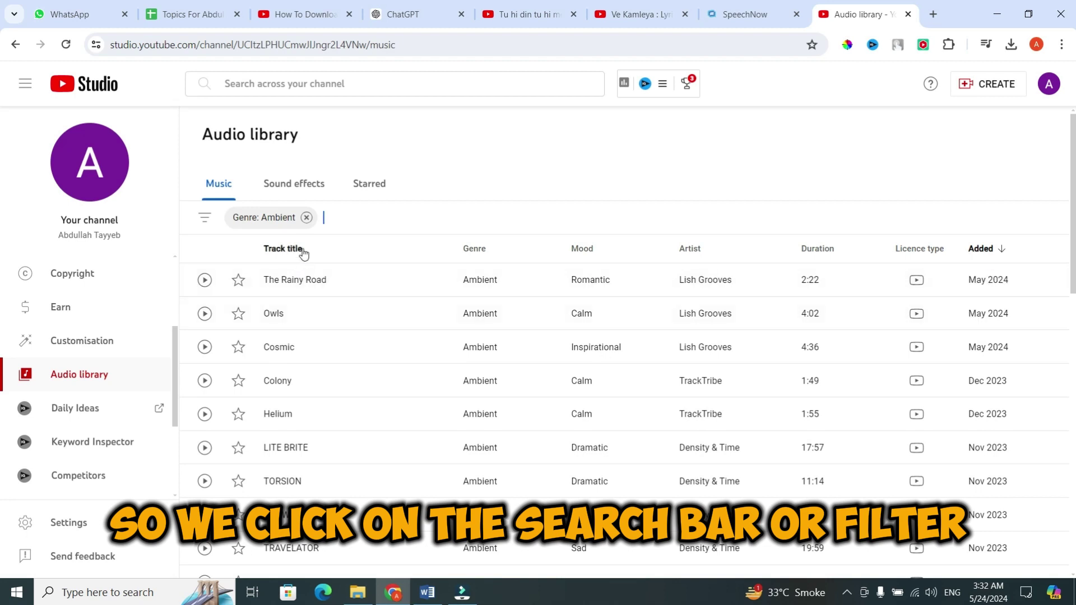
{"action": "left_click", "coordinate": [211, 226]}
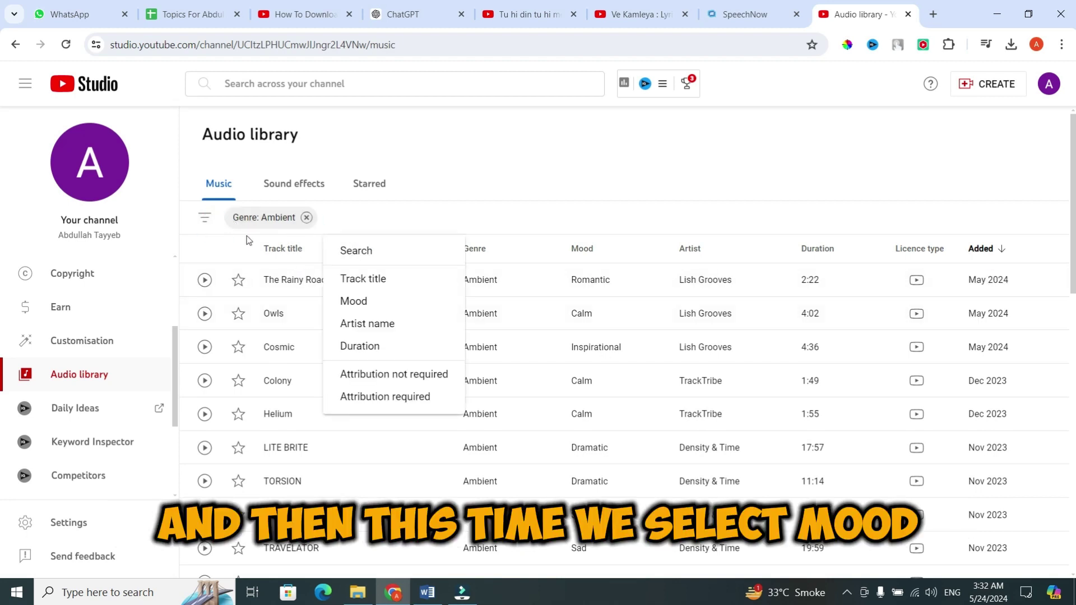
{"action": "left_click", "coordinate": [359, 302]}
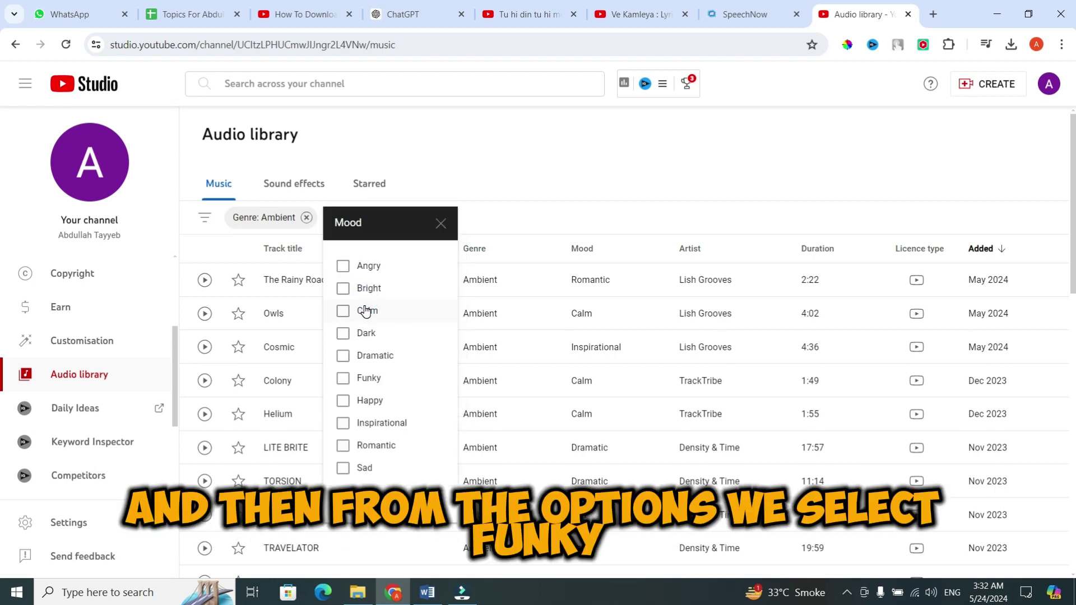
{"action": "left_click", "coordinate": [343, 386]}
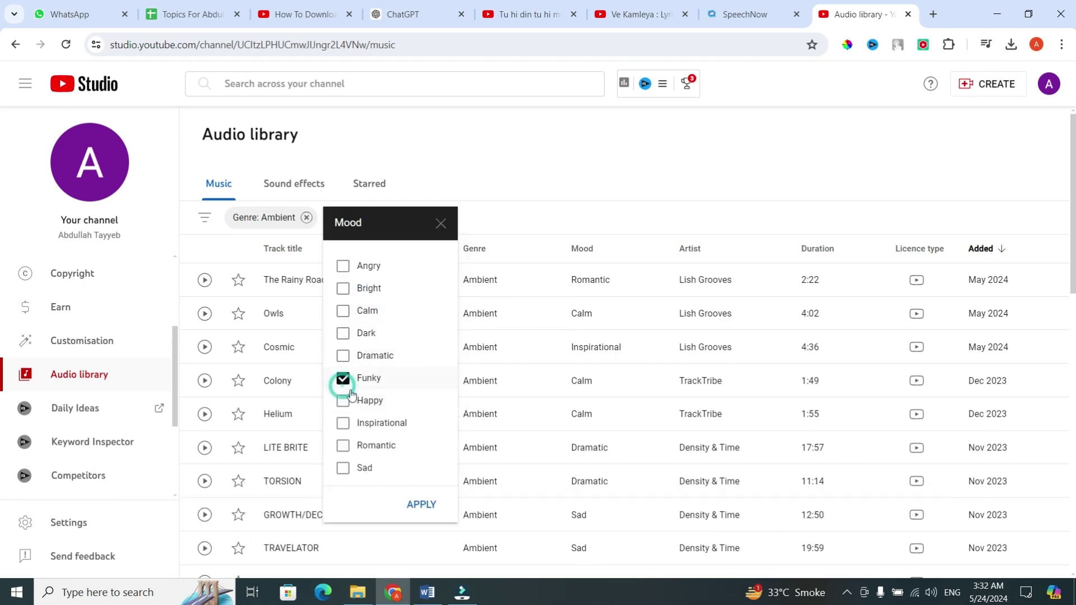
{"action": "left_click", "coordinate": [412, 506]}
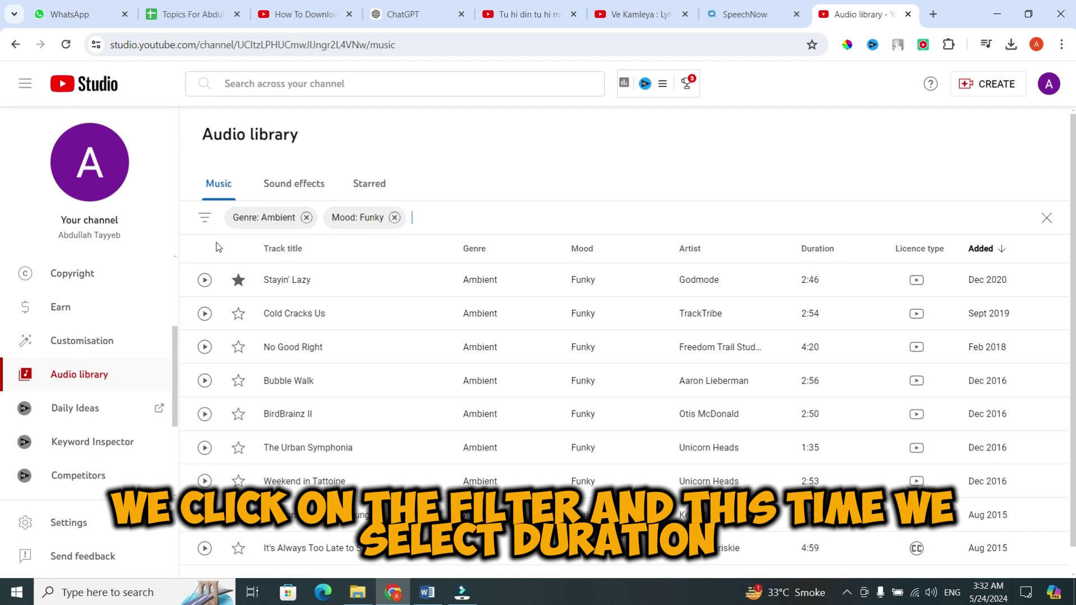
Step: Set up a Duration filter with 1:00 as the time and Longer than as the comparison
{"action": "left_click", "coordinate": [205, 218]}
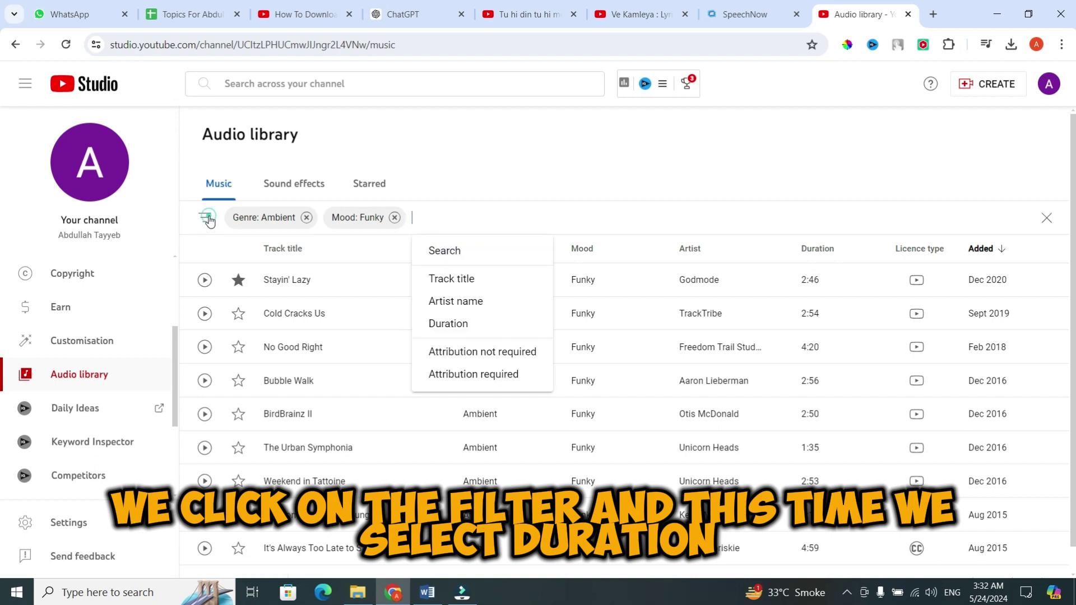
{"action": "left_click", "coordinate": [446, 321]}
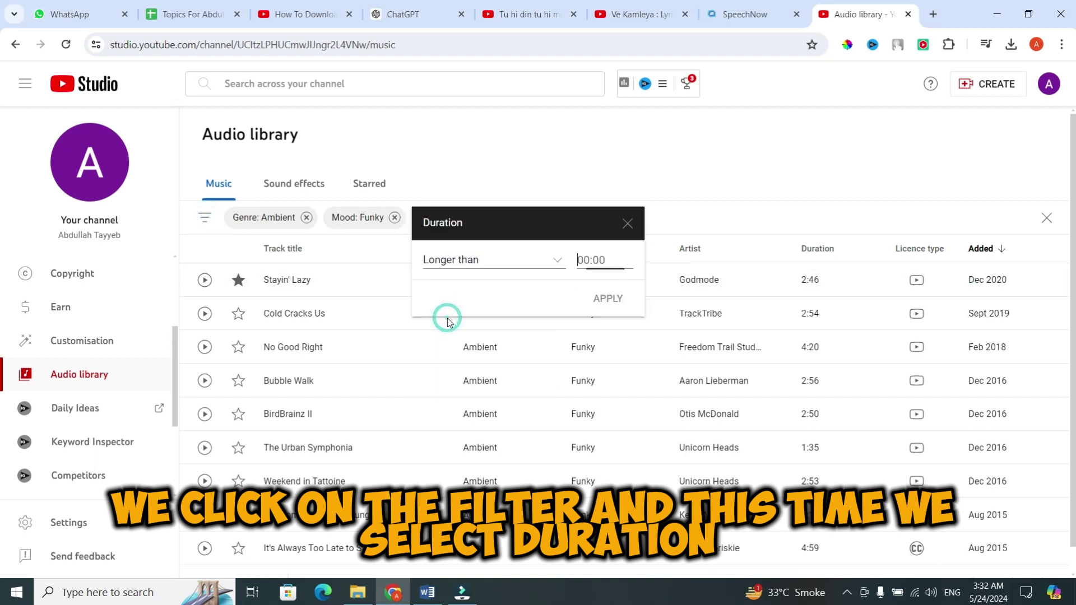
{"action": "left_click", "coordinate": [588, 261]}
{"action": "left_click", "coordinate": [589, 262]}
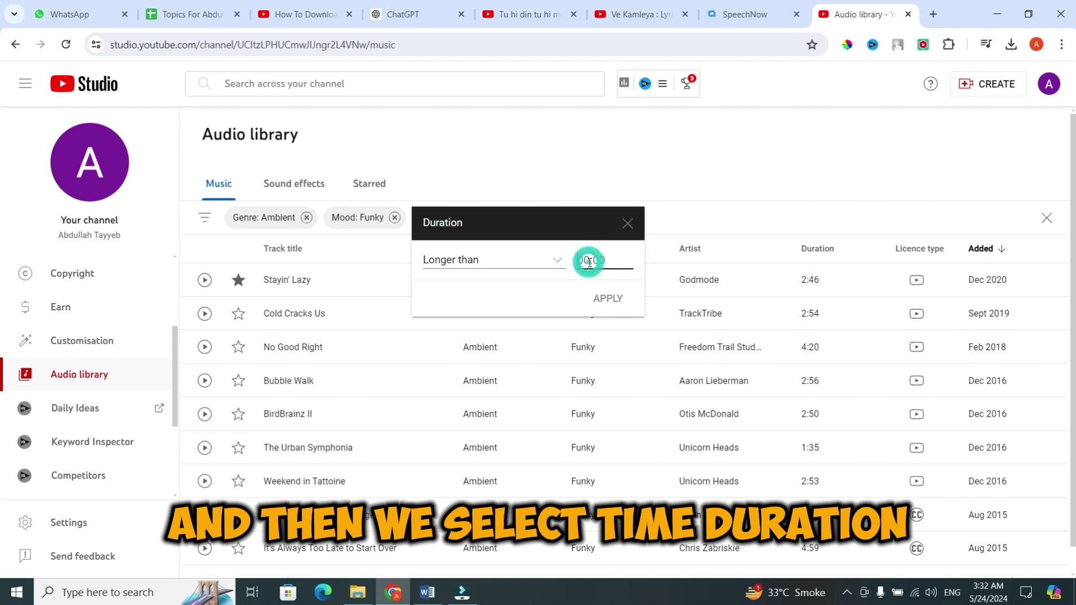
{"action": "left_click", "coordinate": [589, 262]}
{"action": "type", "text": "1:"}
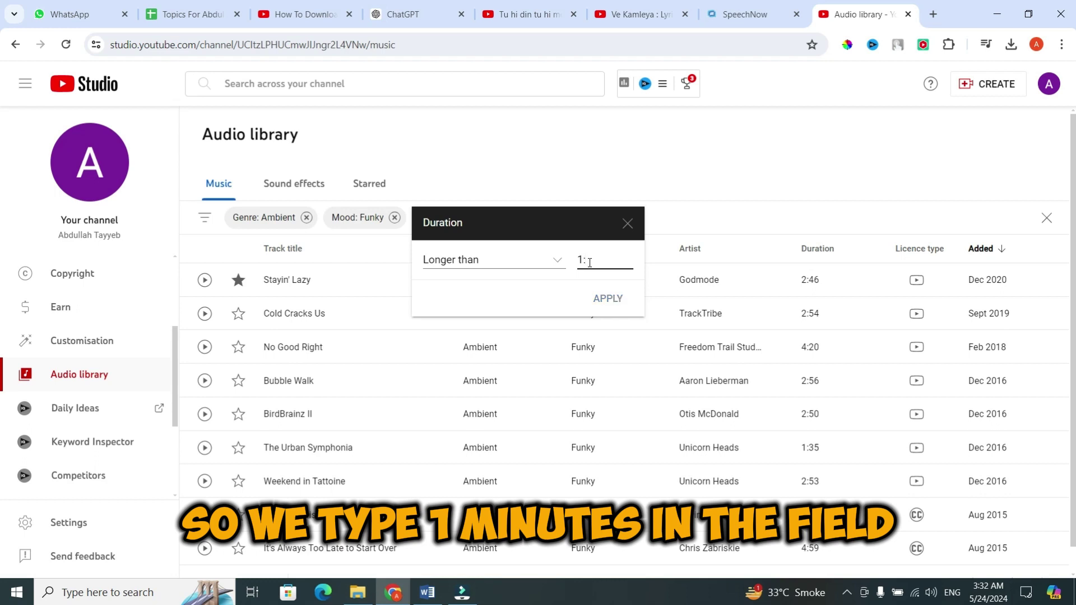
{"action": "type", "text": "00"}
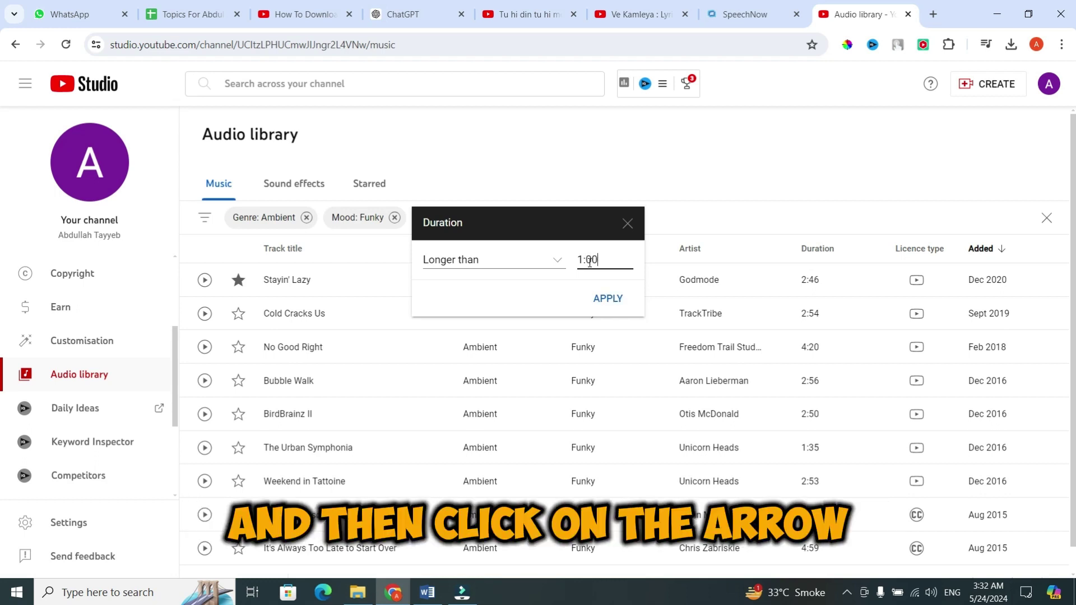
{"action": "left_click", "coordinate": [560, 268]}
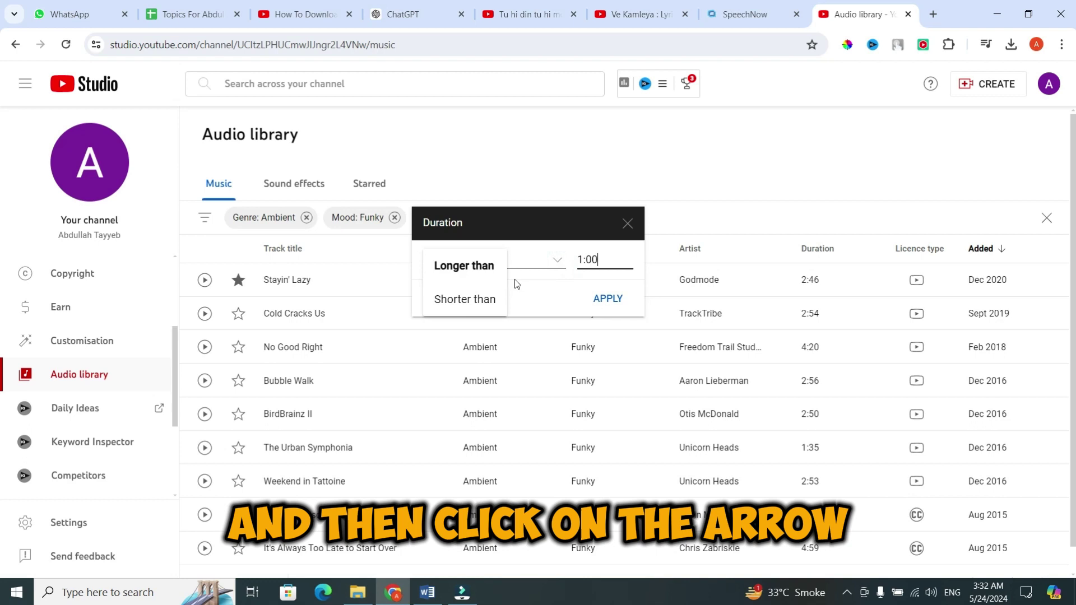
{"action": "left_click", "coordinate": [553, 263]}
{"action": "left_click", "coordinate": [552, 260]}
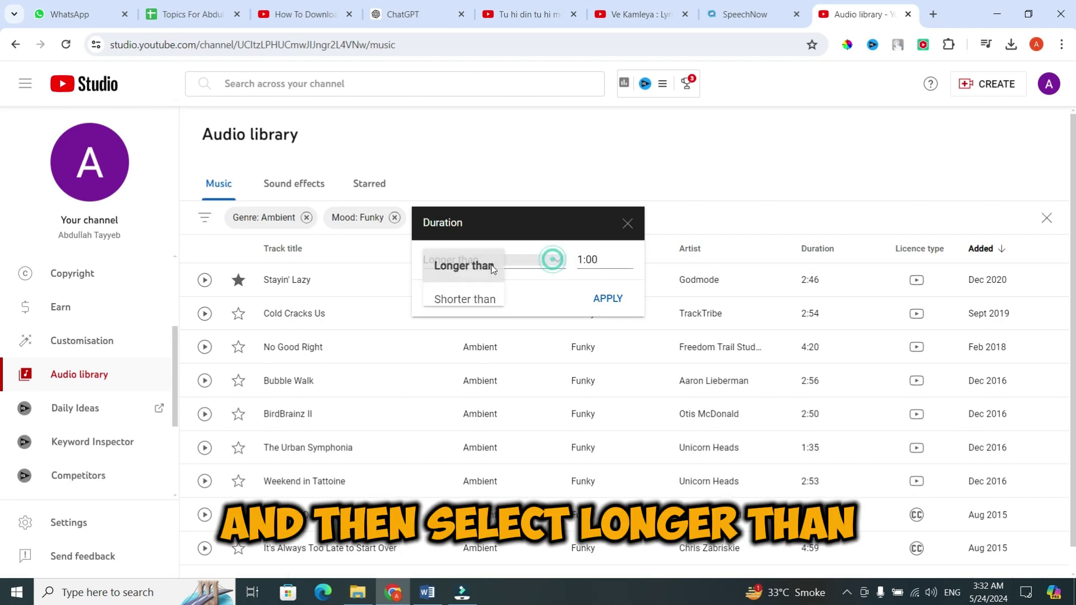
Step: Apply the Longer than 1:00 duration filter and remove the star from Stayin' Lazy
{"action": "left_click", "coordinate": [497, 268]}
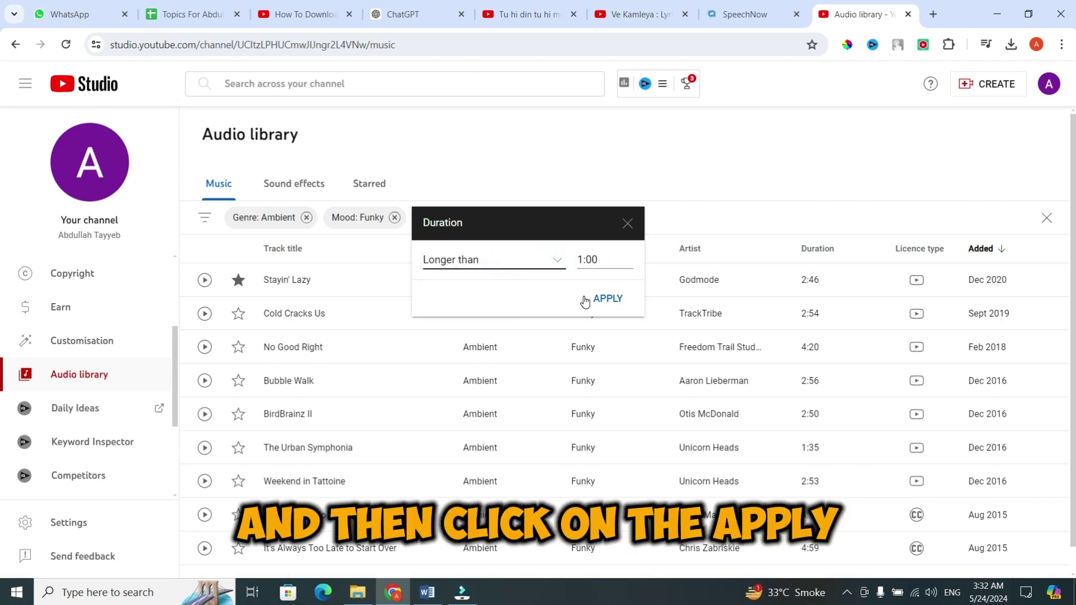
{"action": "left_click", "coordinate": [605, 299]}
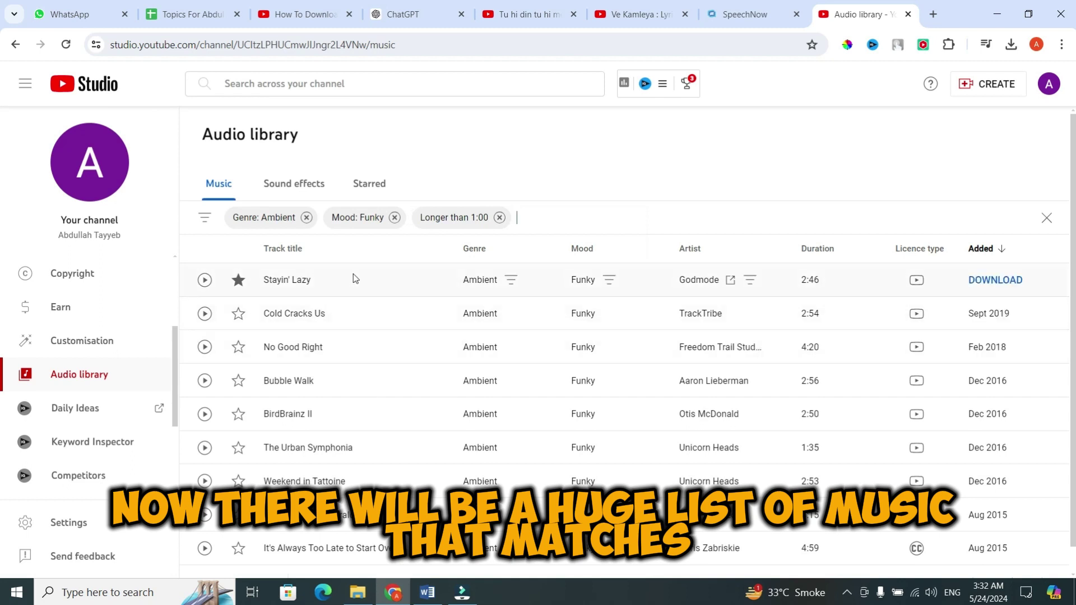
{"action": "left_click", "coordinate": [238, 286]}
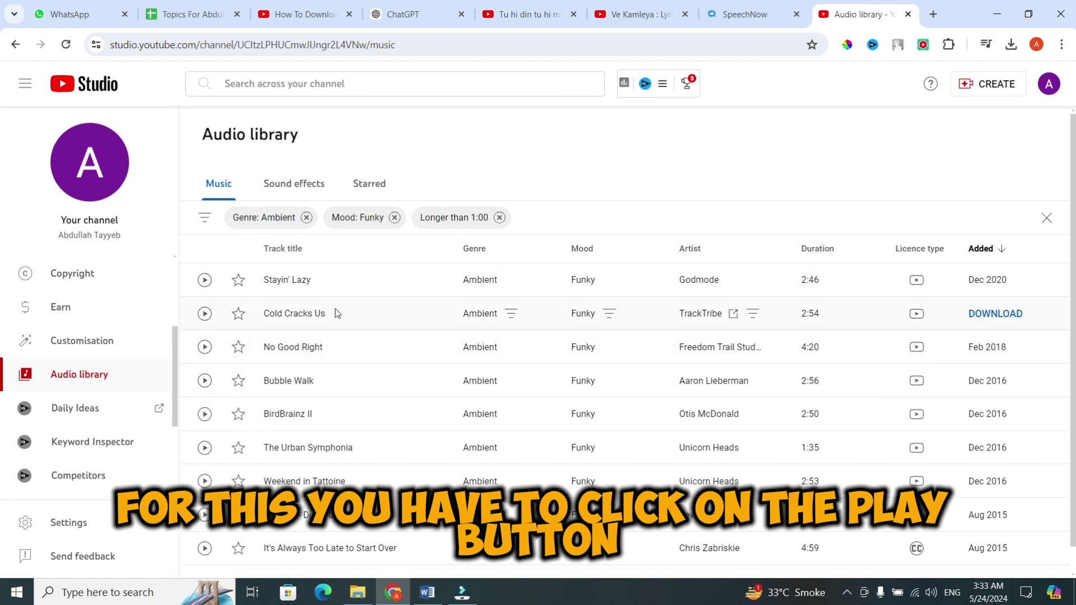
Step: Play No Good Right, seek ahead to about 1:35, and pause it
{"action": "left_click", "coordinate": [202, 350]}
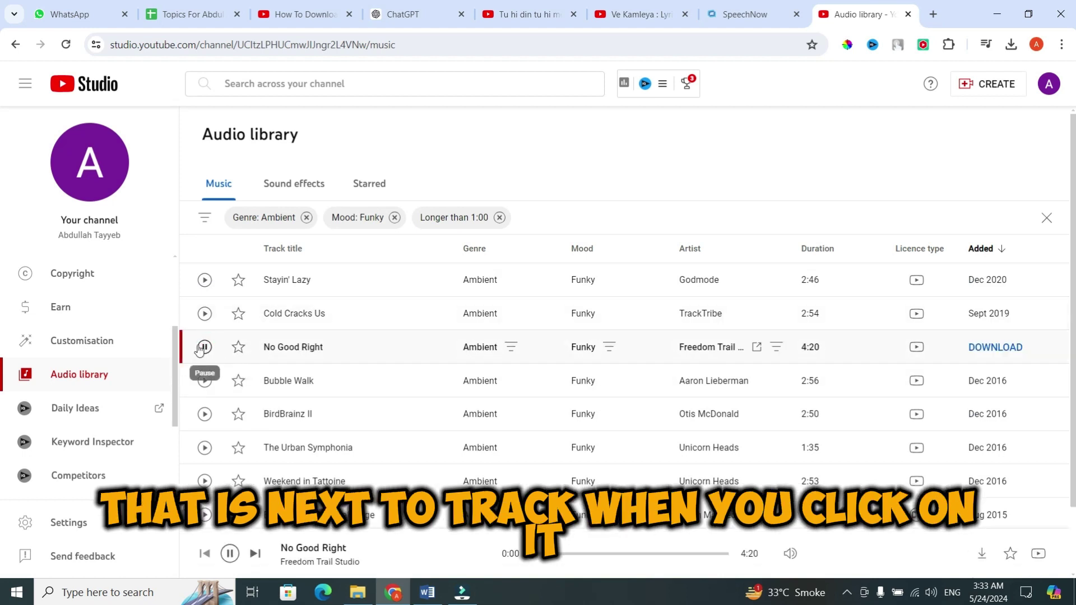
{"action": "left_click", "coordinate": [587, 553]}
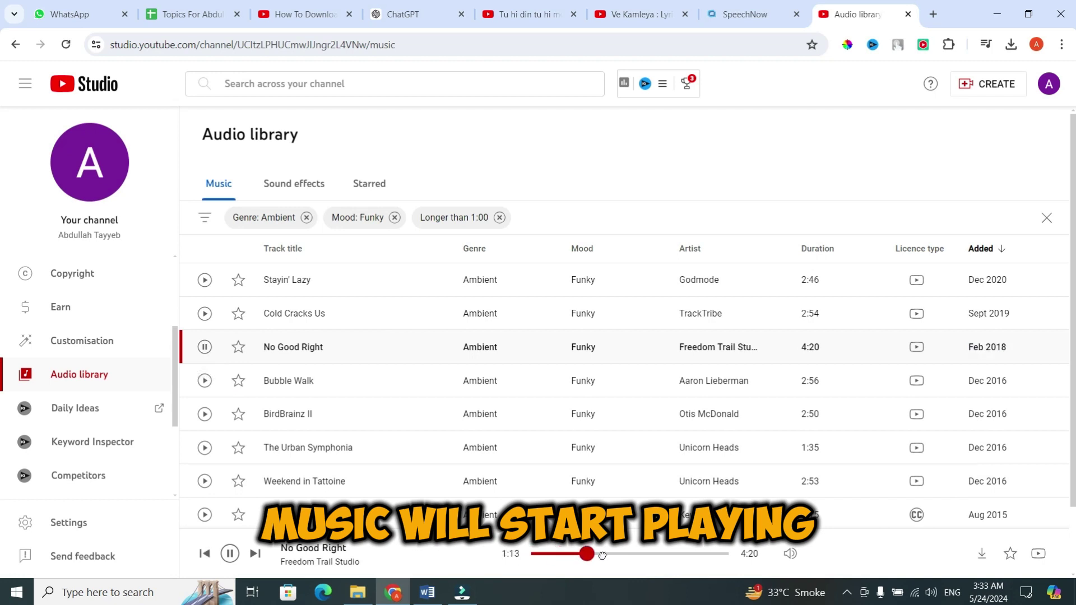
{"action": "left_click", "coordinate": [230, 553]}
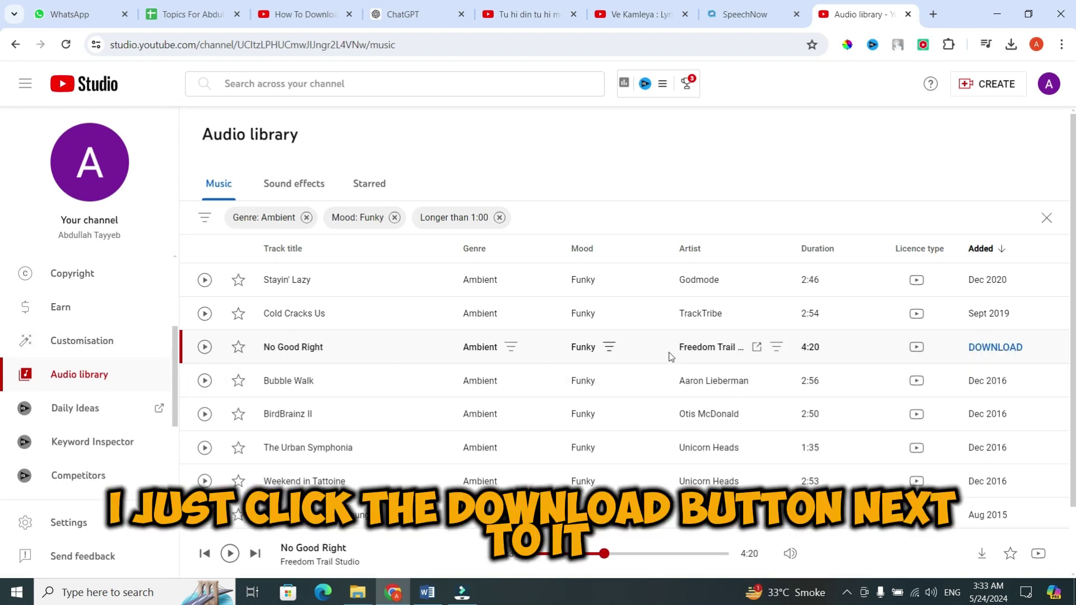
Step: Download No Good Right as a 9.9 MB MP3, checking its progress in Chrome's downloads panel
{"action": "left_click", "coordinate": [986, 348]}
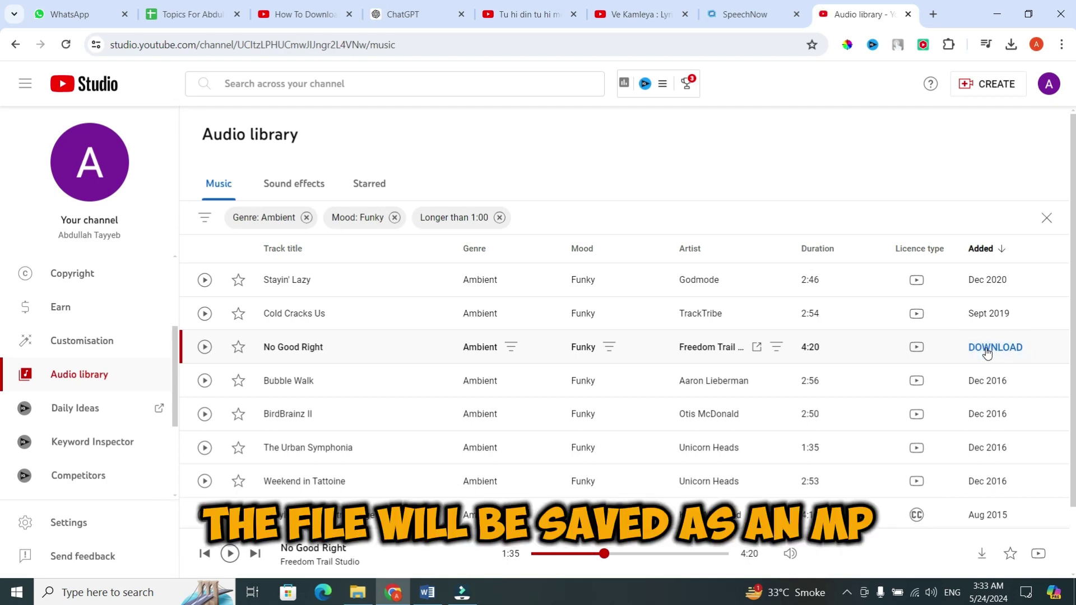
{"action": "left_click", "coordinate": [1013, 46]}
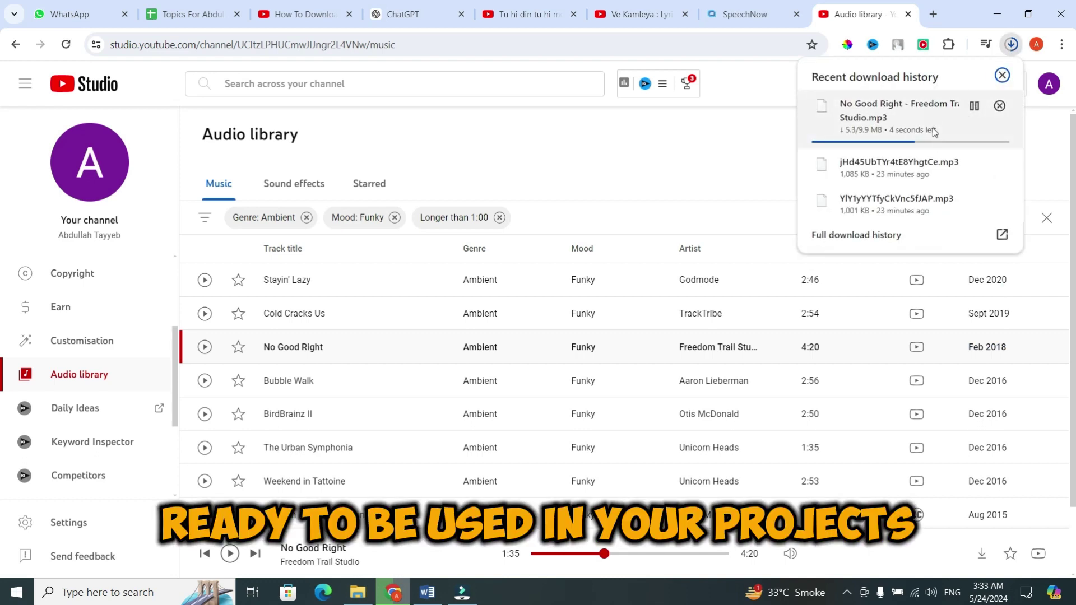
{"action": "left_click", "coordinate": [644, 144]}
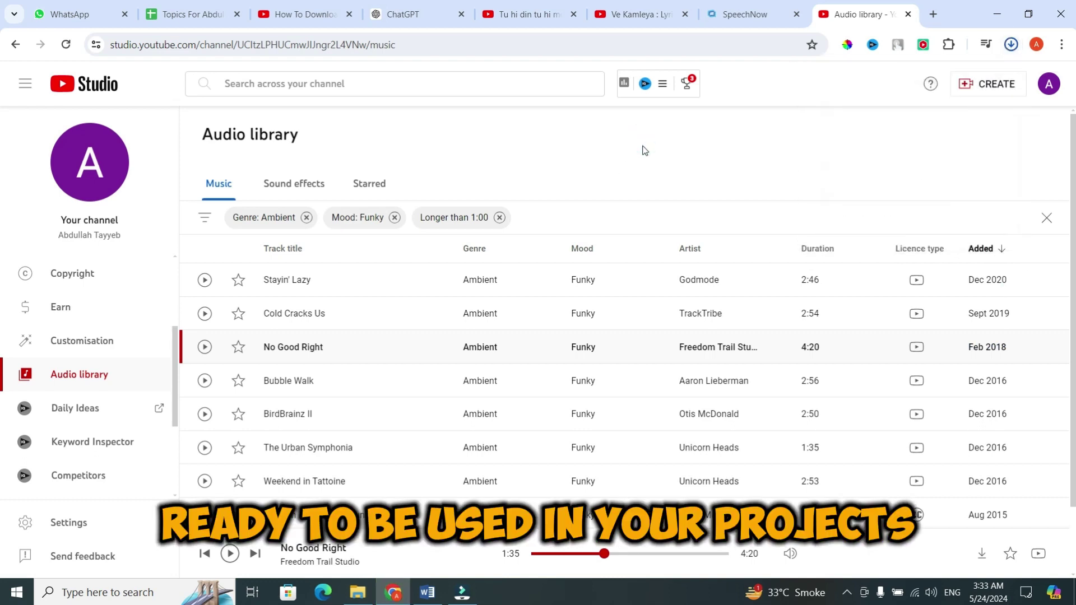
{"action": "left_click", "coordinate": [642, 147]}
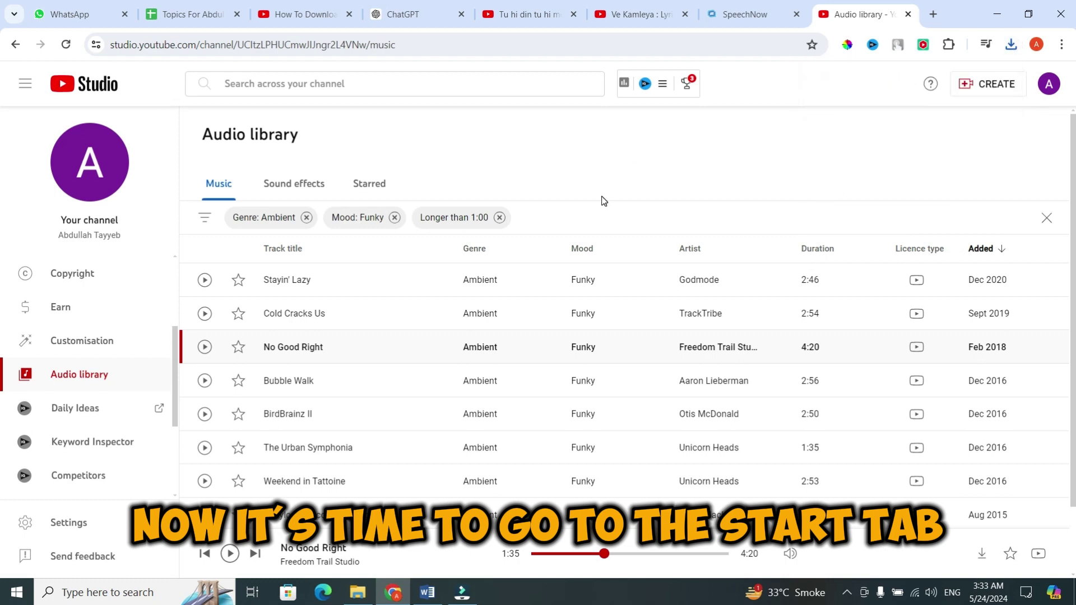
Step: Star No Good Right in the filtered Music list and confirm it is the only Starred track
{"action": "left_click", "coordinate": [367, 183]}
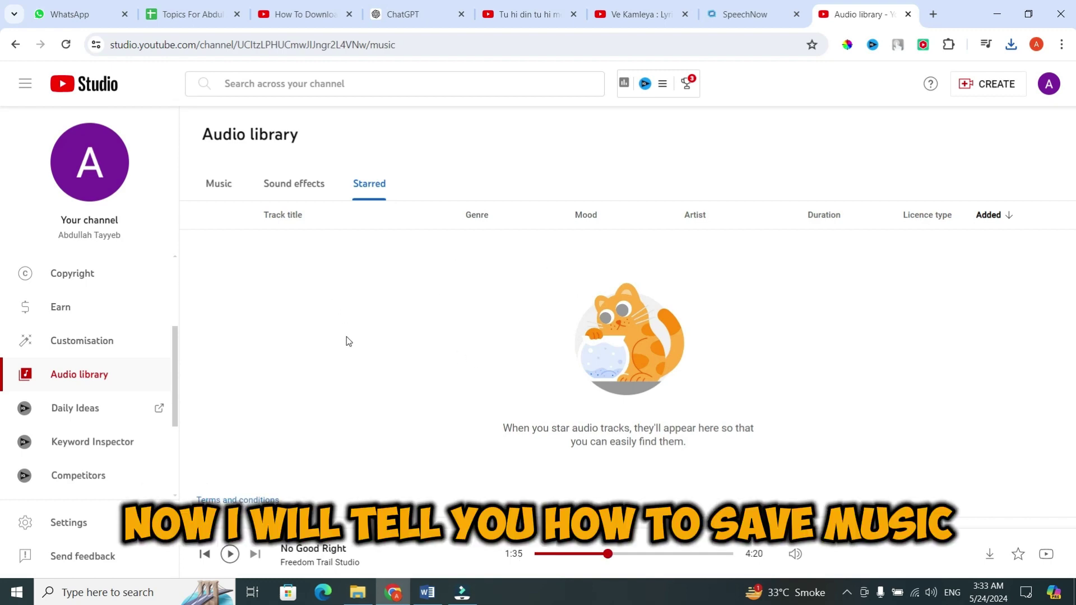
{"action": "left_click", "coordinate": [219, 185]}
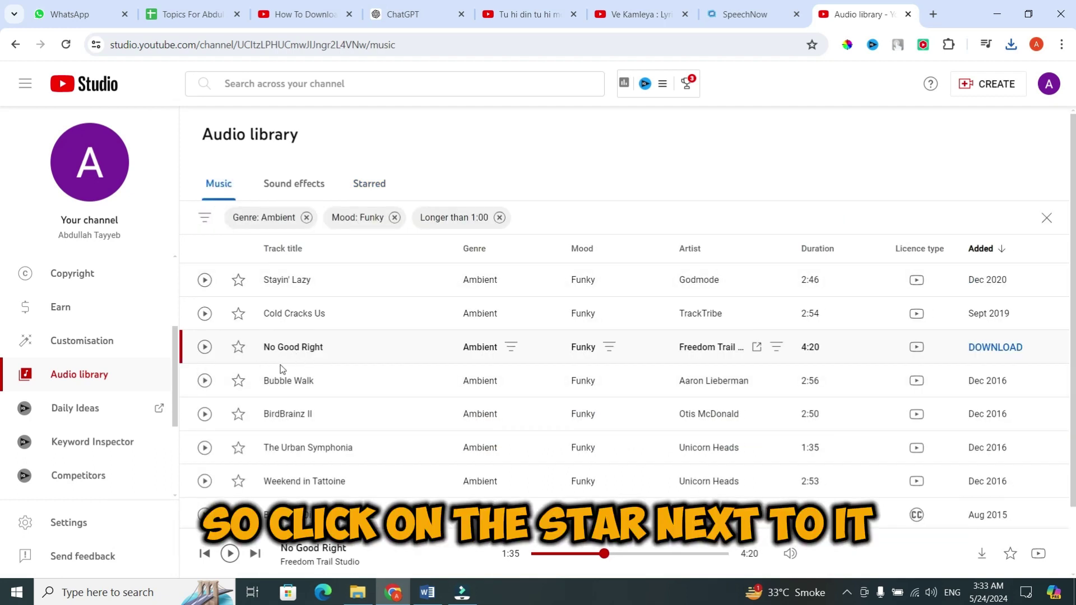
{"action": "left_click", "coordinate": [239, 348]}
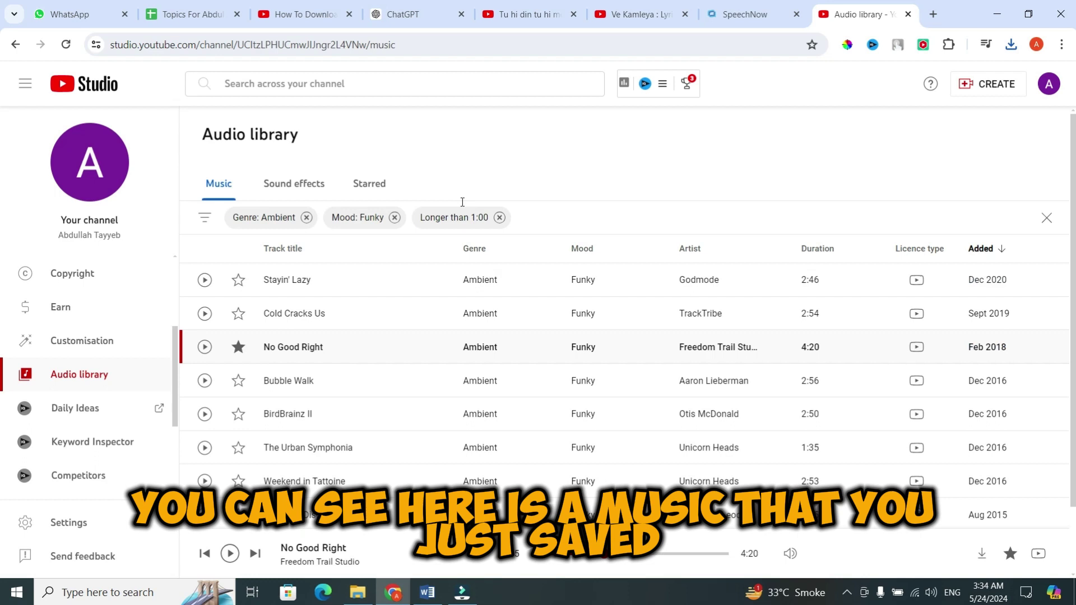
{"action": "left_click", "coordinate": [371, 185]}
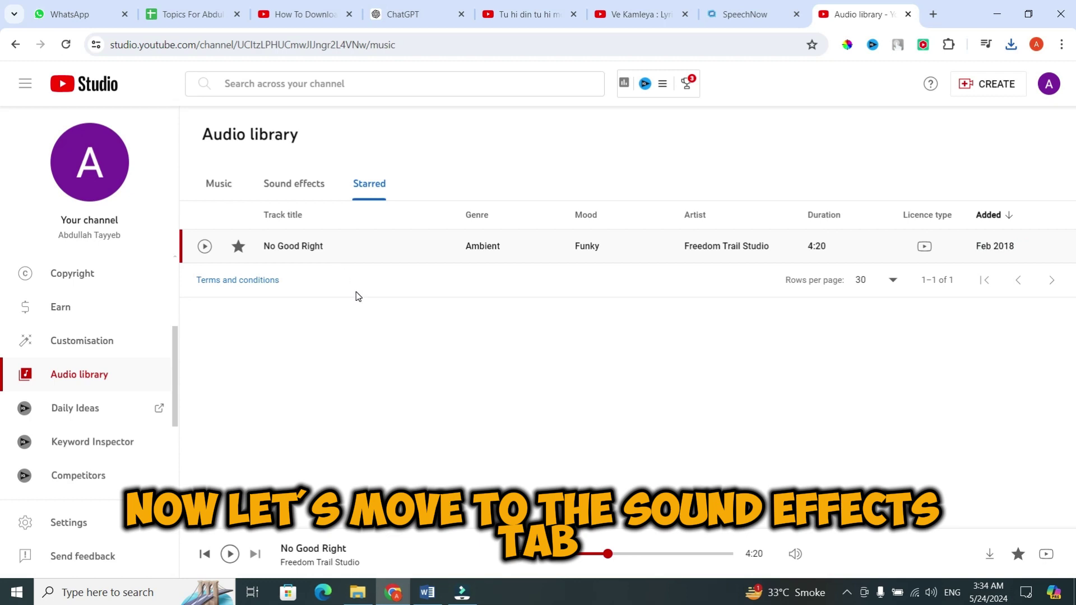
Step: Switch to Sound effects and download the Kids Playing (3:34) effect as an 8.2 MB MP3
{"action": "left_click", "coordinate": [297, 186]}
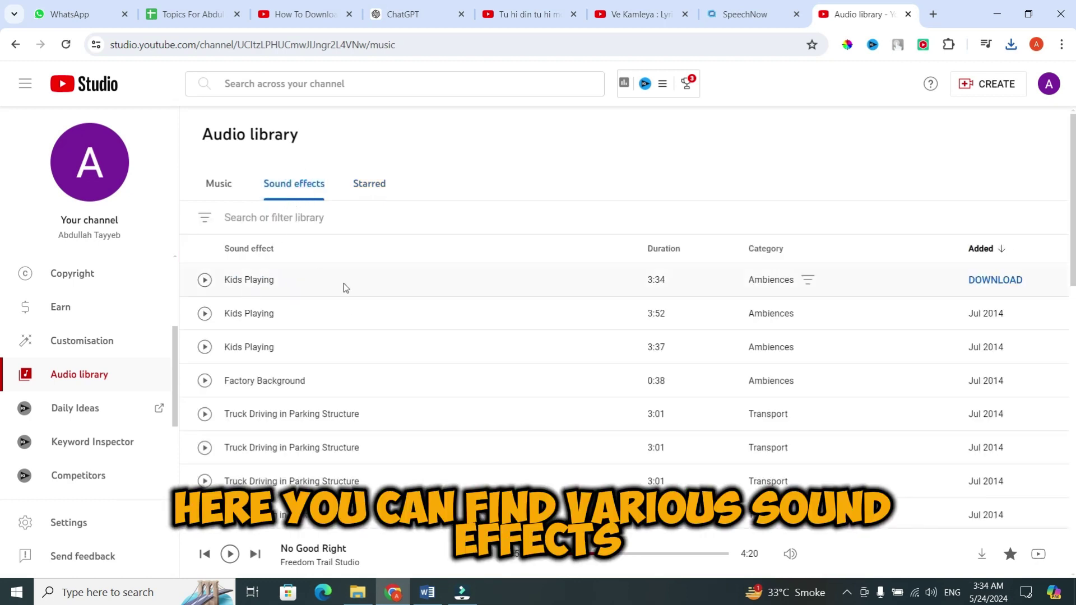
{"action": "scroll", "coordinate": [338, 354], "scroll_direction": "down", "scroll_amount": 3}
{"action": "scroll", "coordinate": [339, 356], "scroll_direction": "up", "scroll_amount": 2}
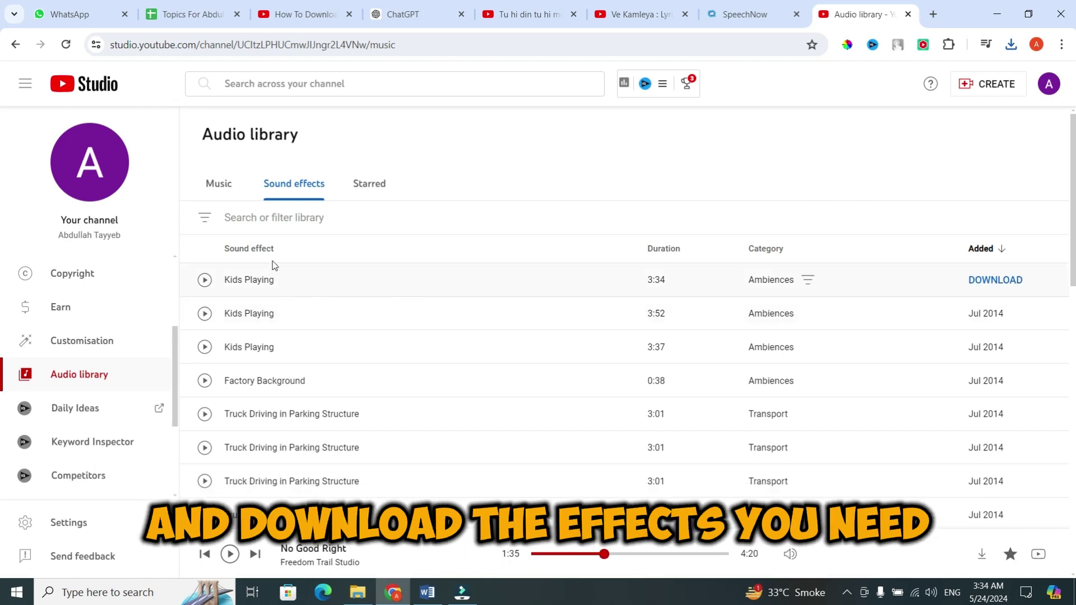
{"action": "left_click", "coordinate": [203, 217]}
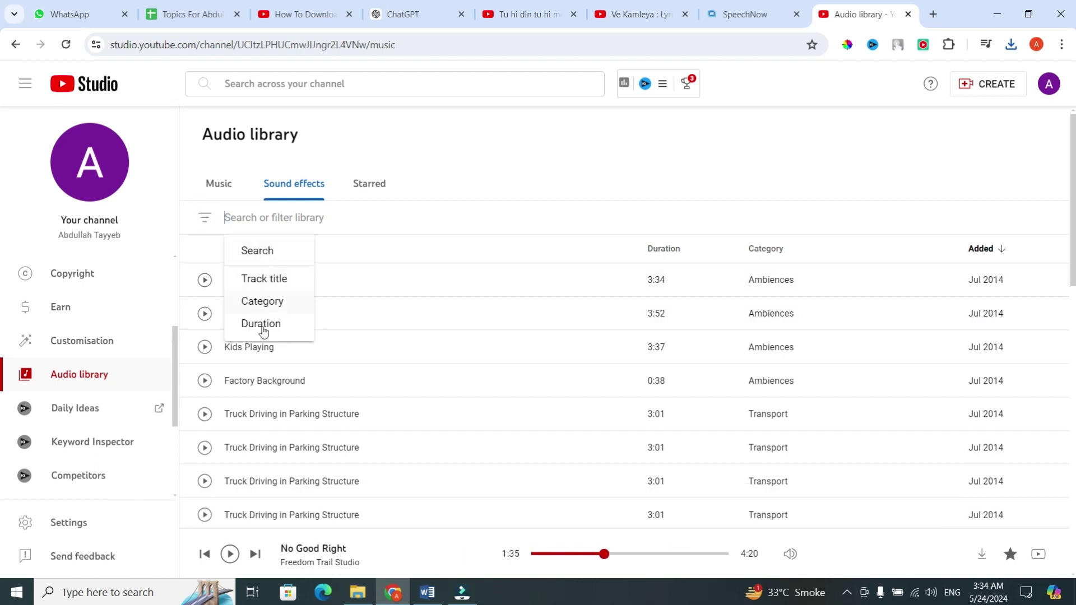
{"action": "left_click", "coordinate": [410, 216]}
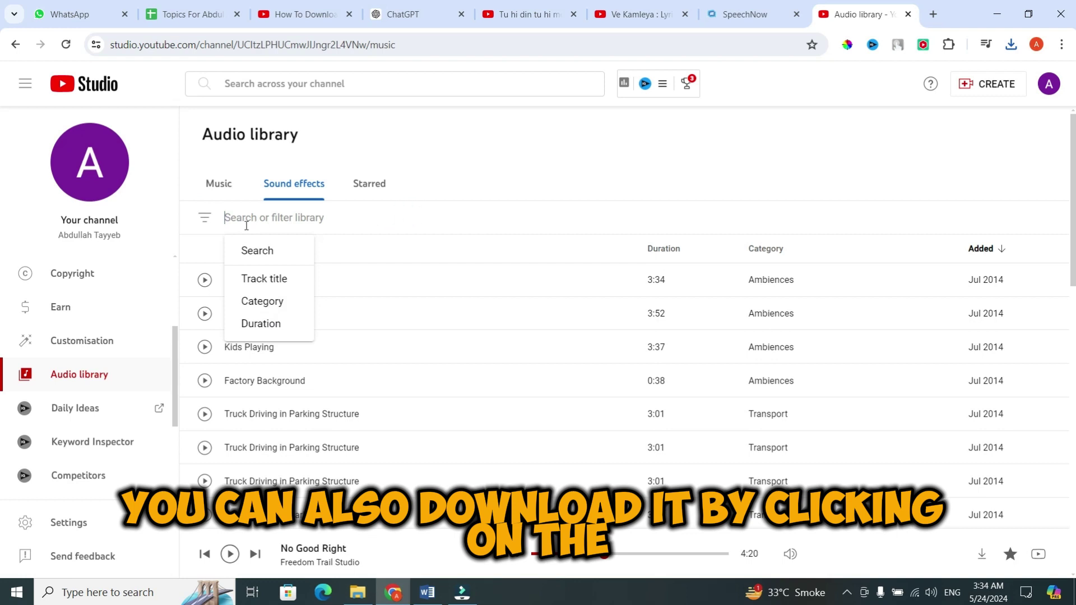
{"action": "left_click", "coordinate": [564, 196]}
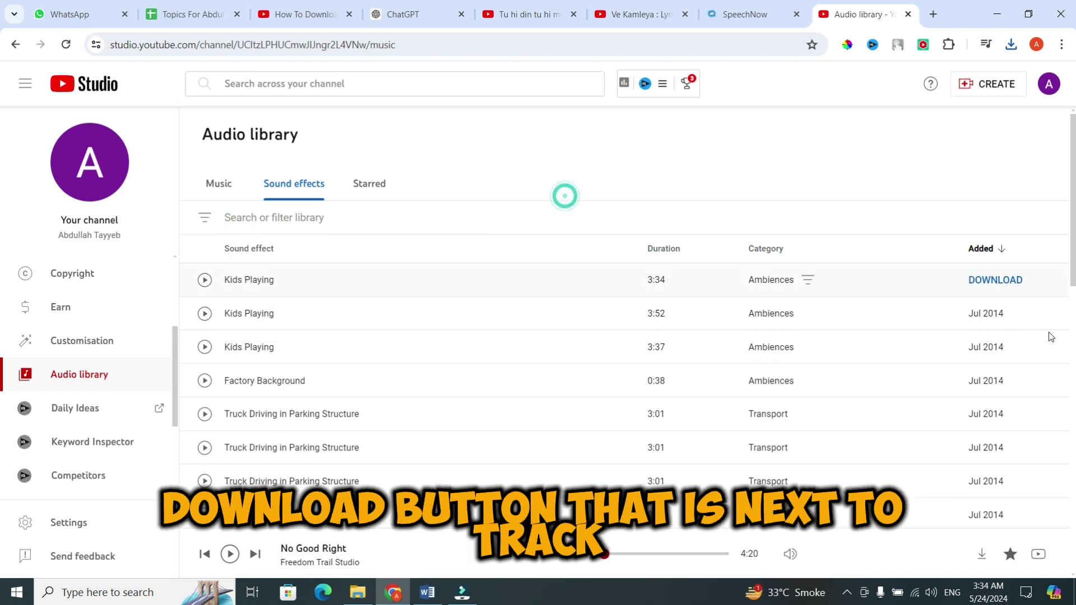
{"action": "left_click", "coordinate": [1002, 288]}
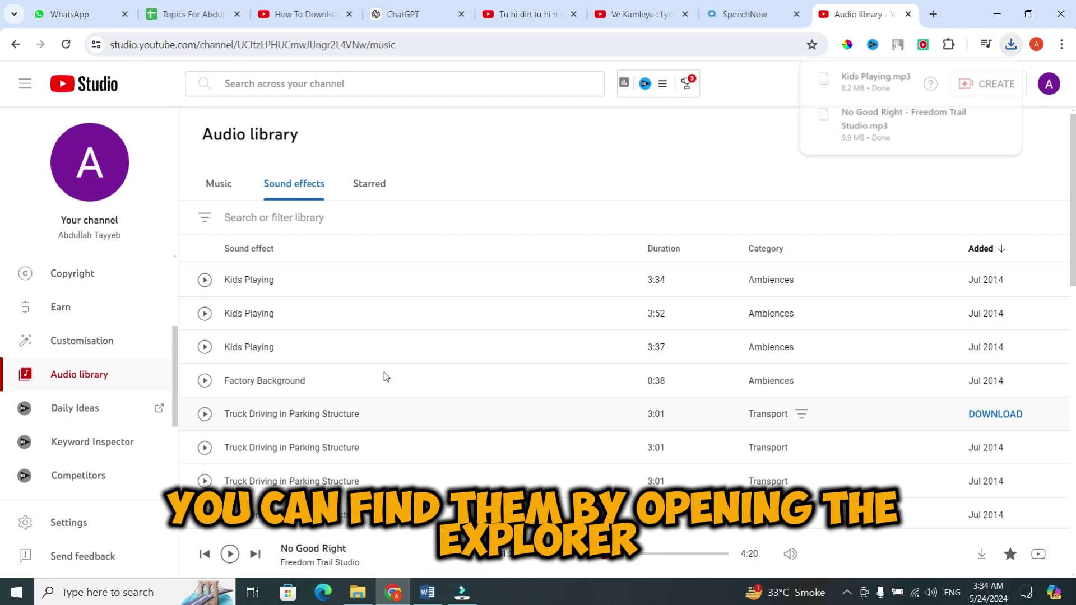
Step: Open the Downloads folder in File Explorer through This PC
{"action": "left_click", "coordinate": [357, 592]}
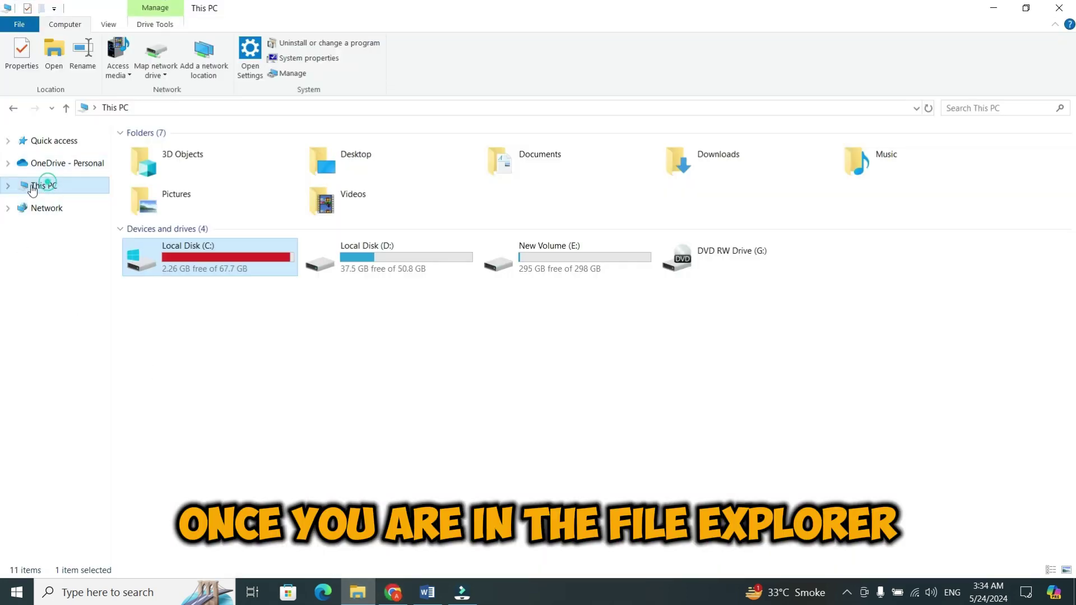
{"action": "left_click", "coordinate": [8, 186]}
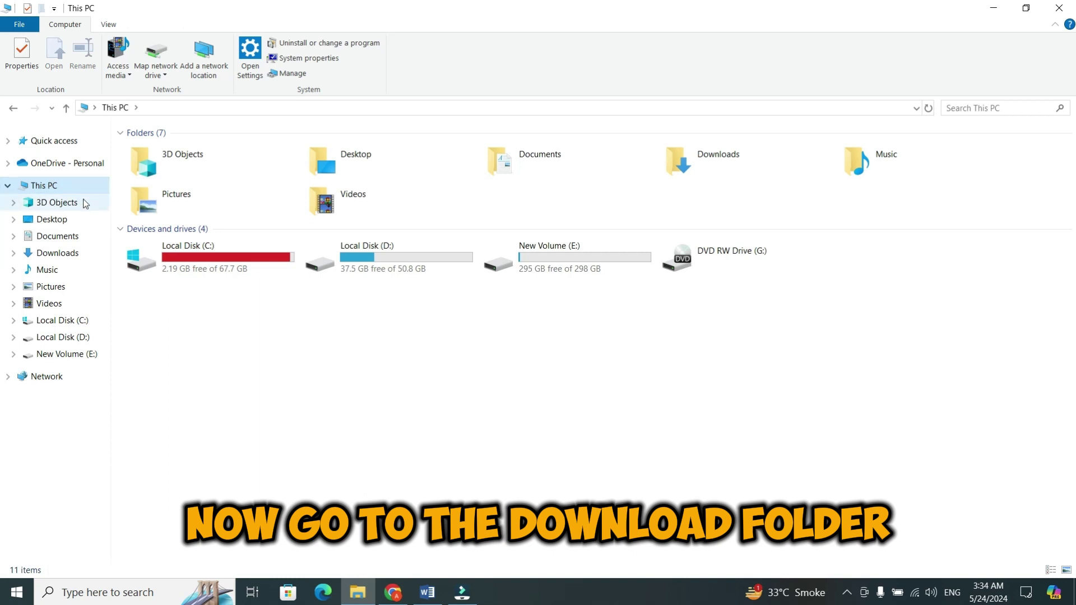
{"action": "left_click", "coordinate": [56, 259]}
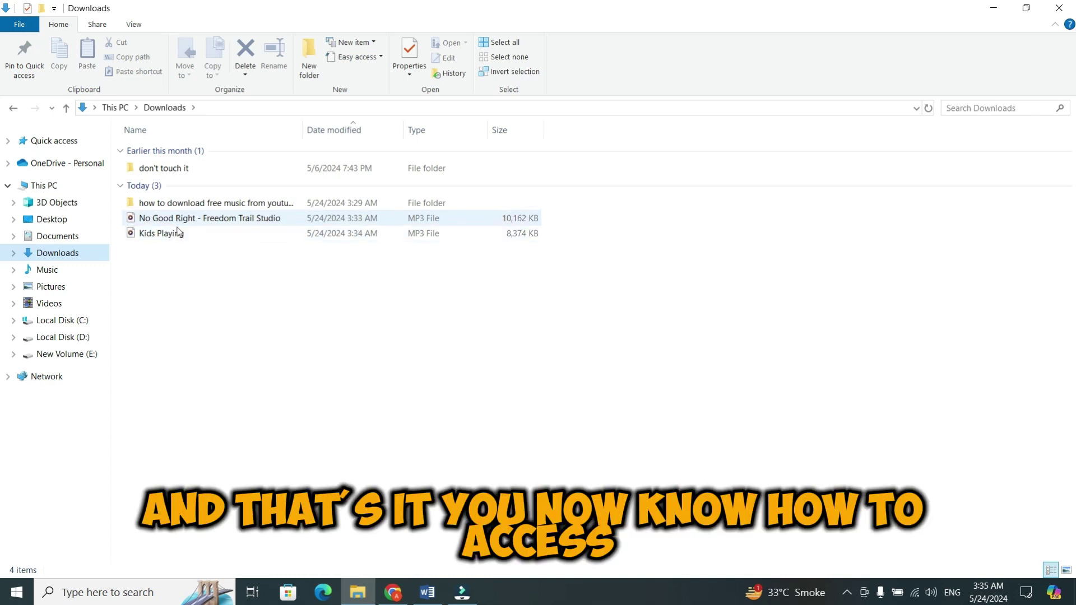
Step: Select the No Good Right and Kids Playing MP3s to confirm both are there, then minimise Explorer
{"action": "left_click", "coordinate": [173, 219]}
{"action": "key", "text": "shift+Down"}
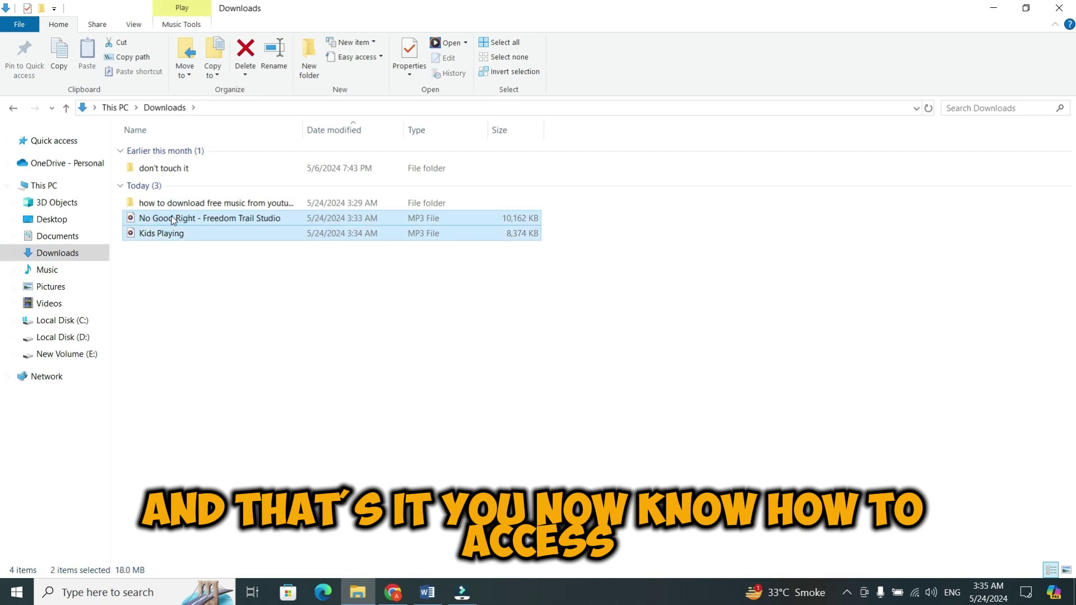
{"action": "left_click_drag", "start_coordinate": [172, 223], "coordinate": [214, 312]}
{"action": "left_click", "coordinate": [214, 312]}
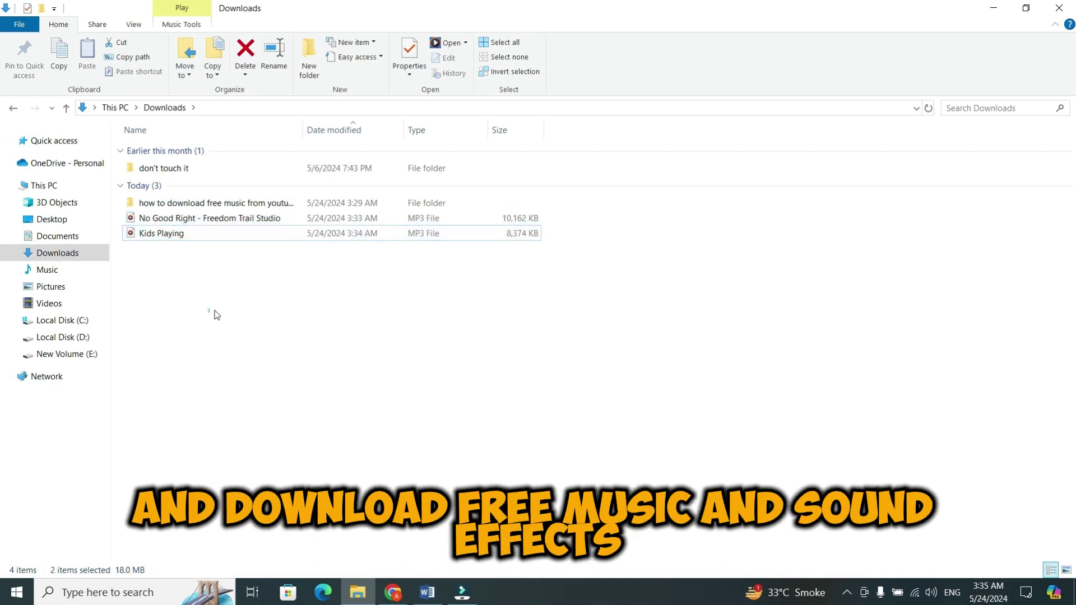
{"action": "left_click", "coordinate": [993, 7]}
{"action": "left_click", "coordinate": [996, 10]}
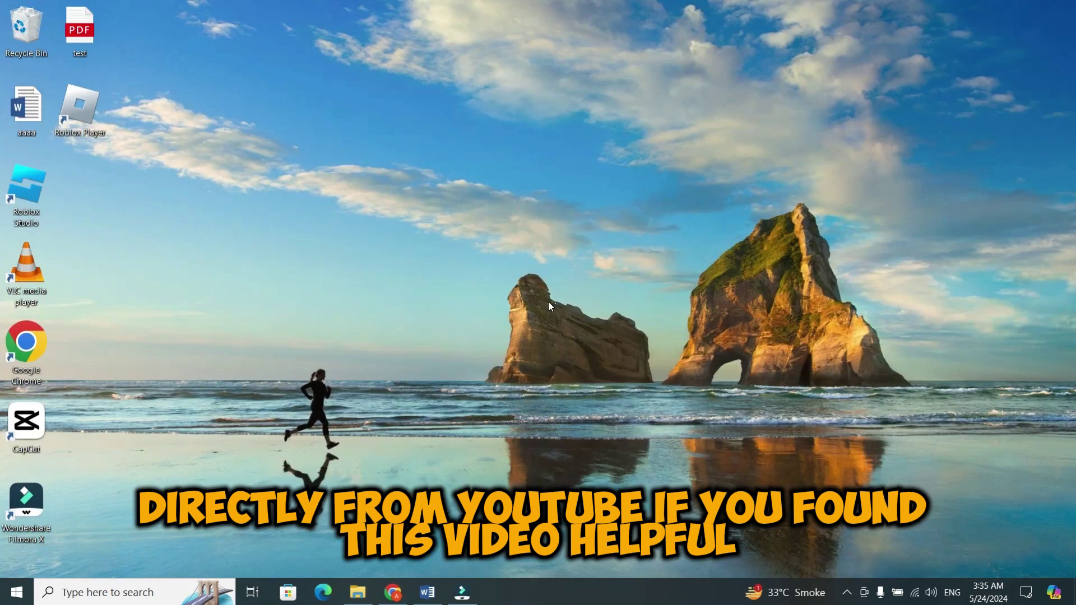